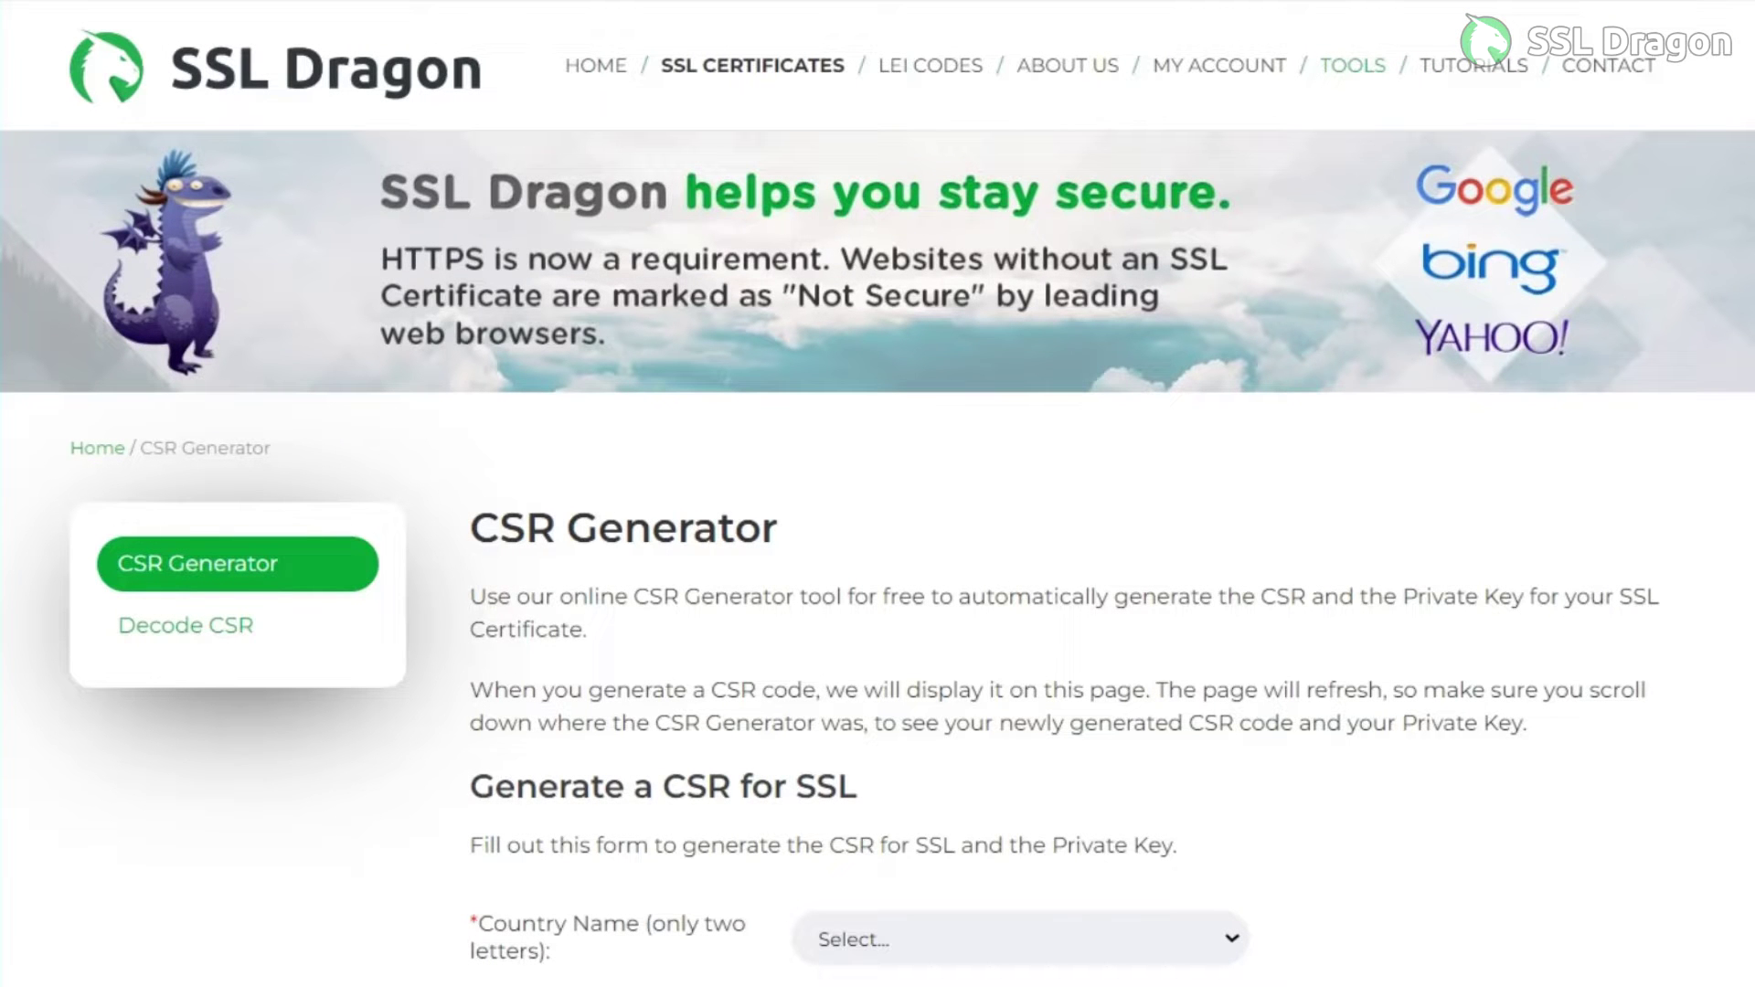
# Choose India as the country in the CSR form
pyautogui.scroll(-2, 878, 548)
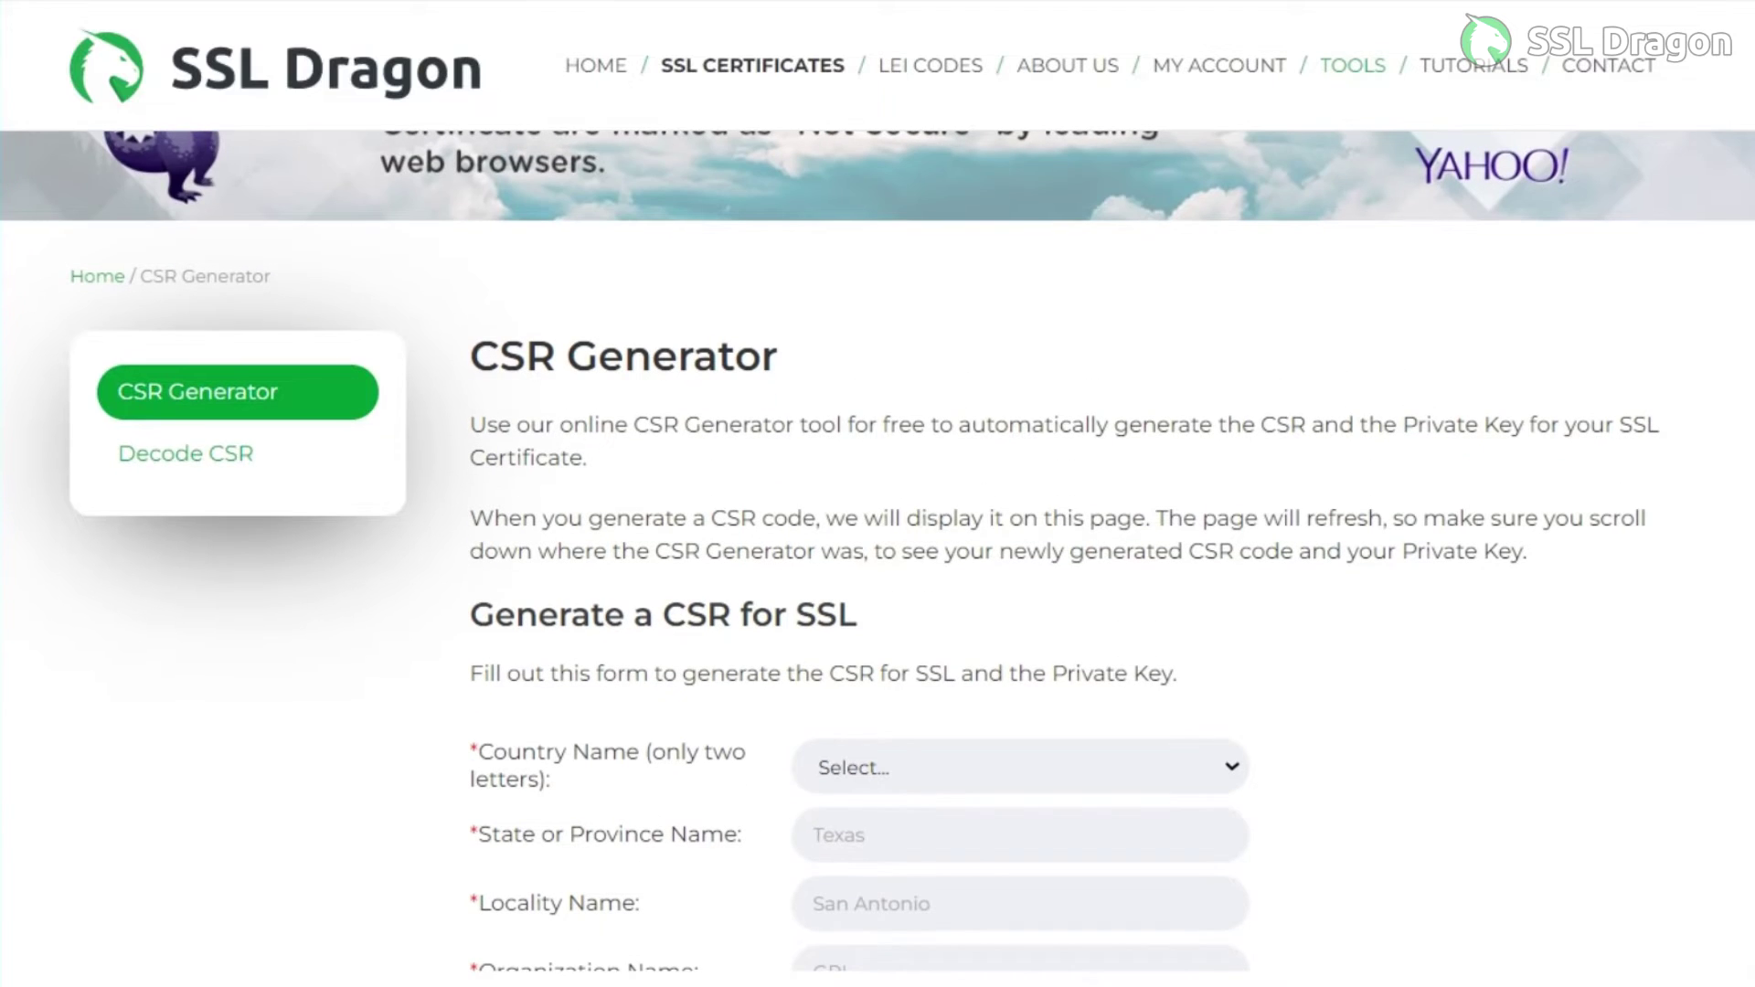
pyautogui.click(1020, 767)
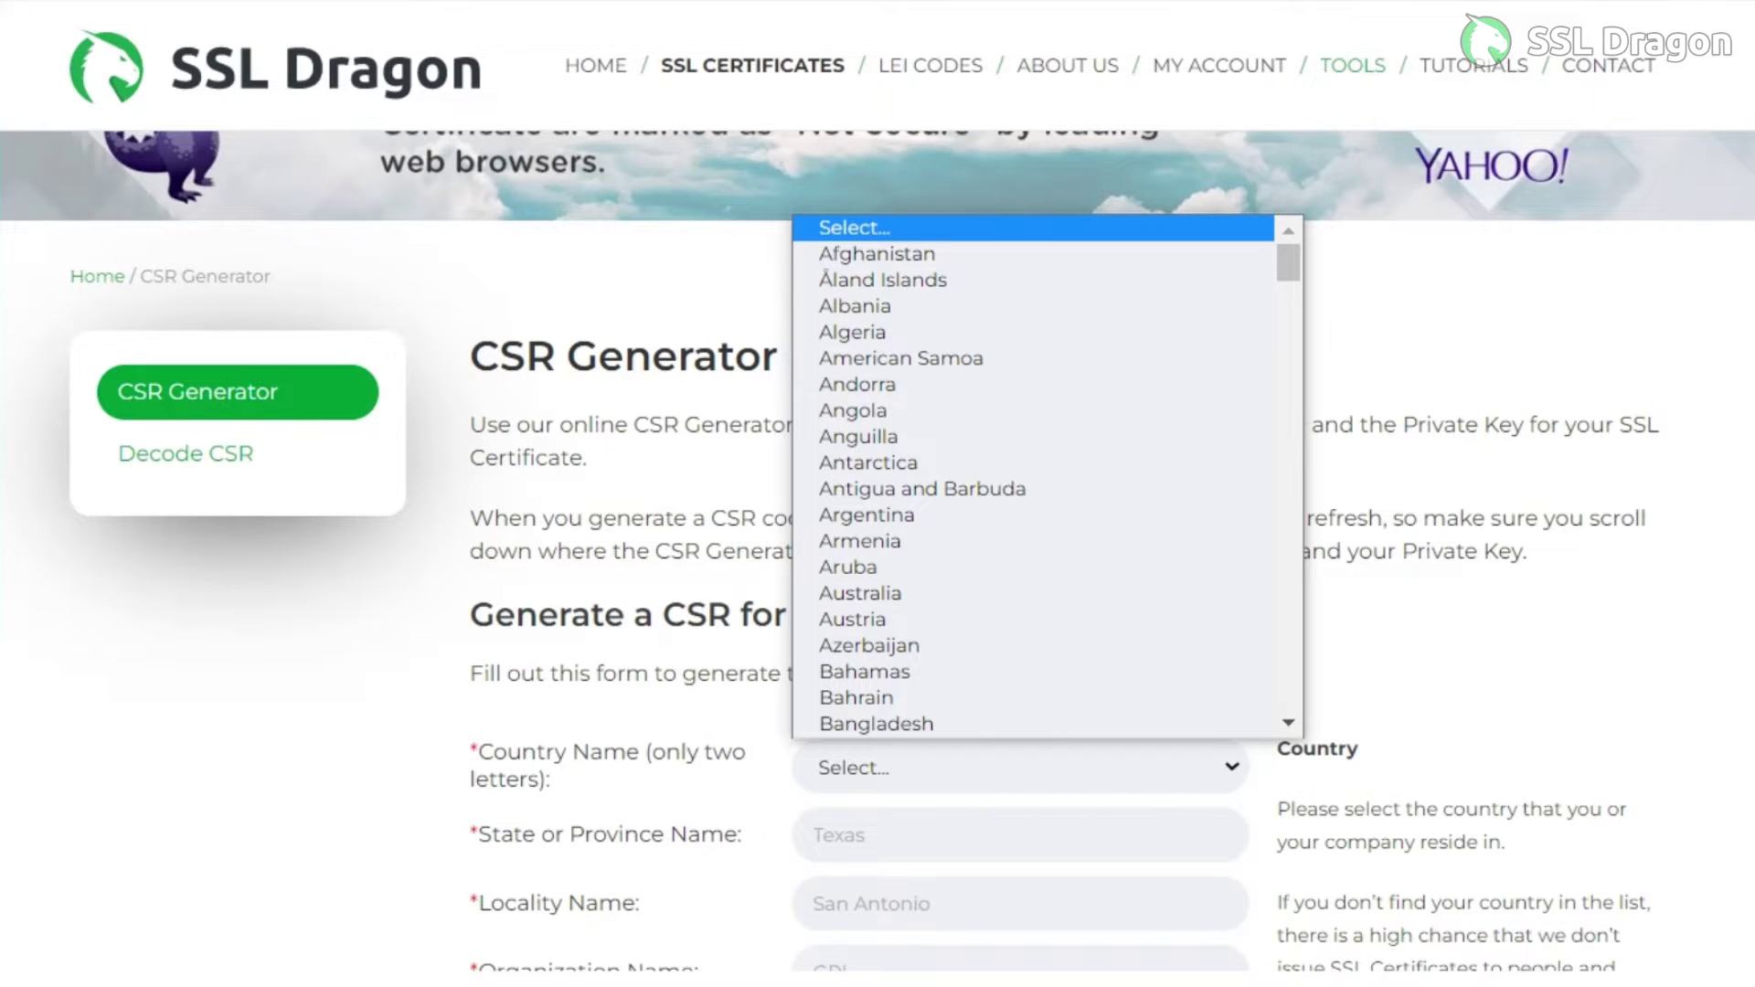
pyautogui.write('india')
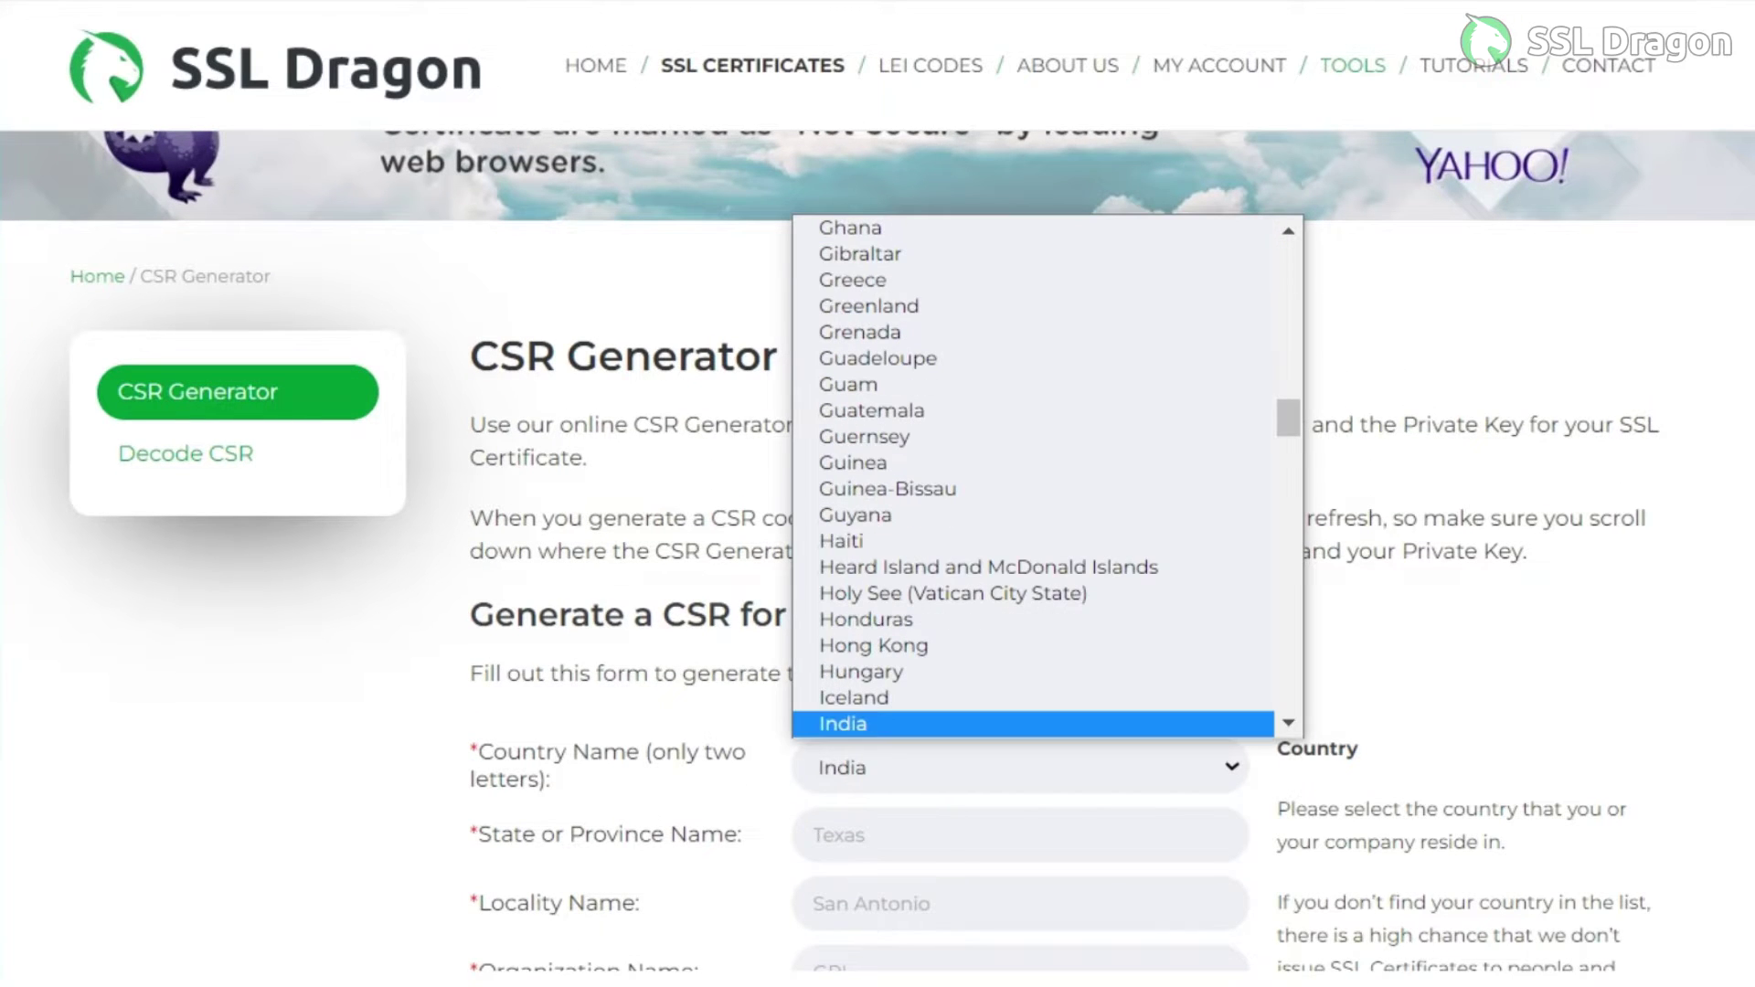
pyautogui.press('Down')
pyautogui.press('Up')
pyautogui.press('Return')
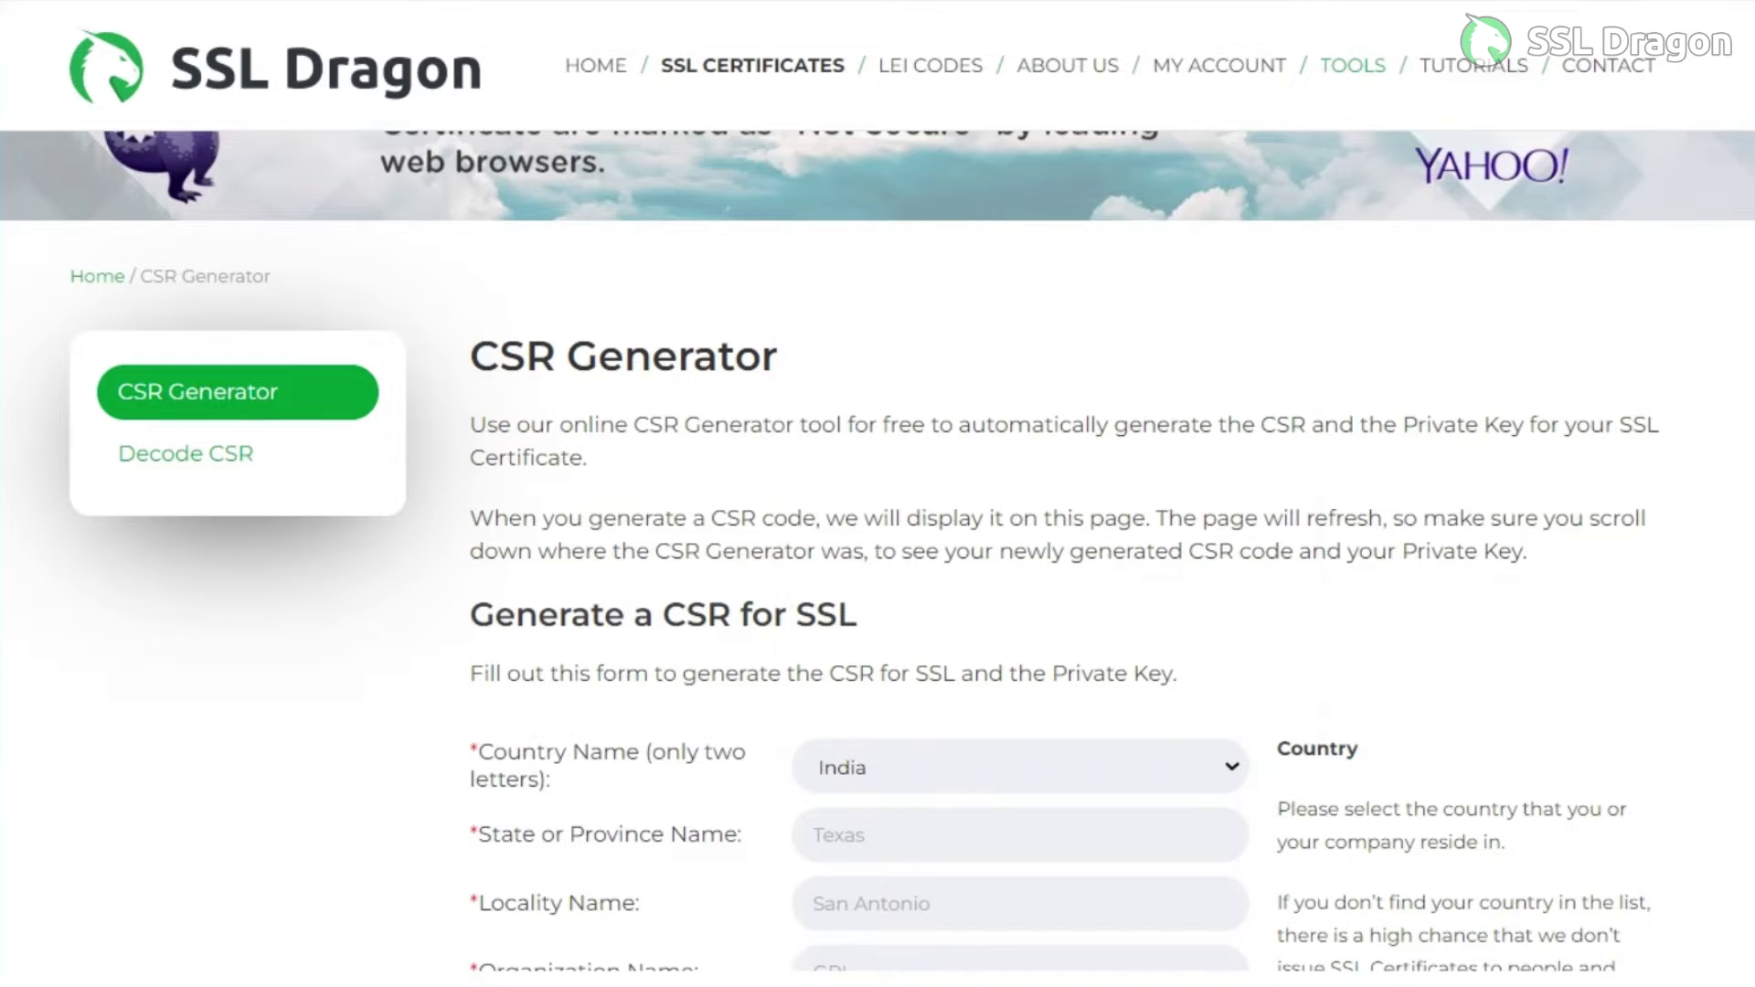
pyautogui.scroll(-2, 877, 549)
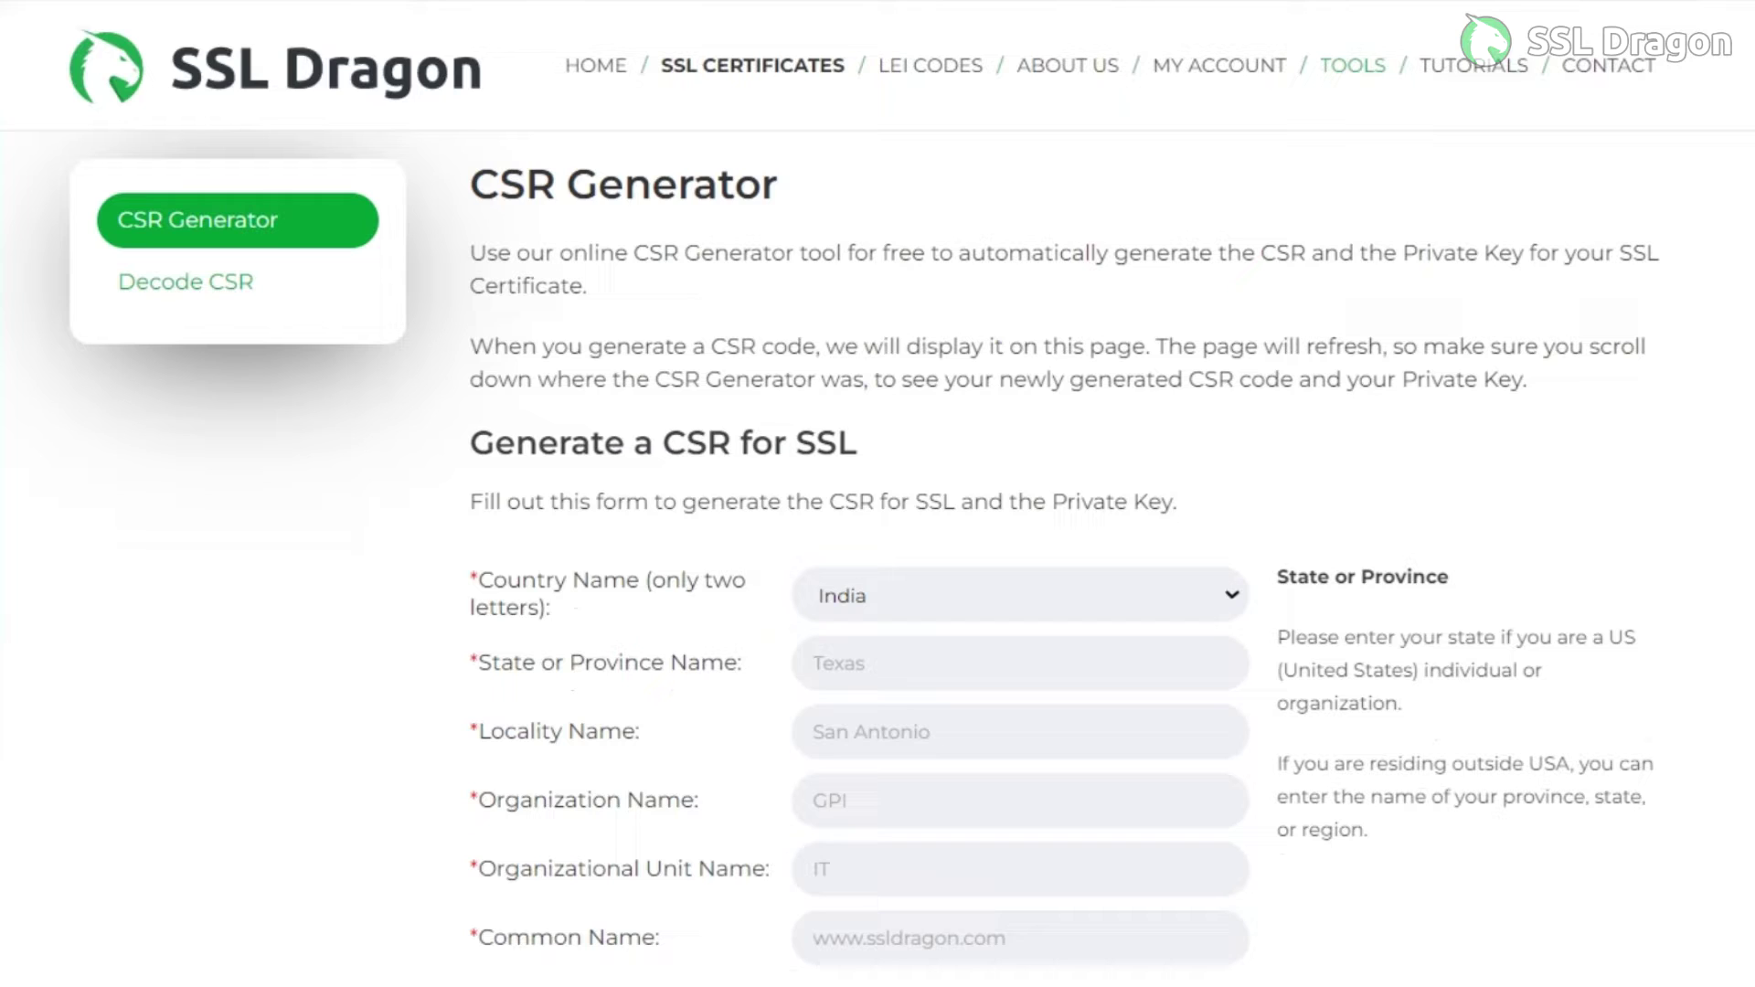
pyautogui.write('Your-state')
pyautogui.click(814, 731)
pyautogui.write('Your-c')
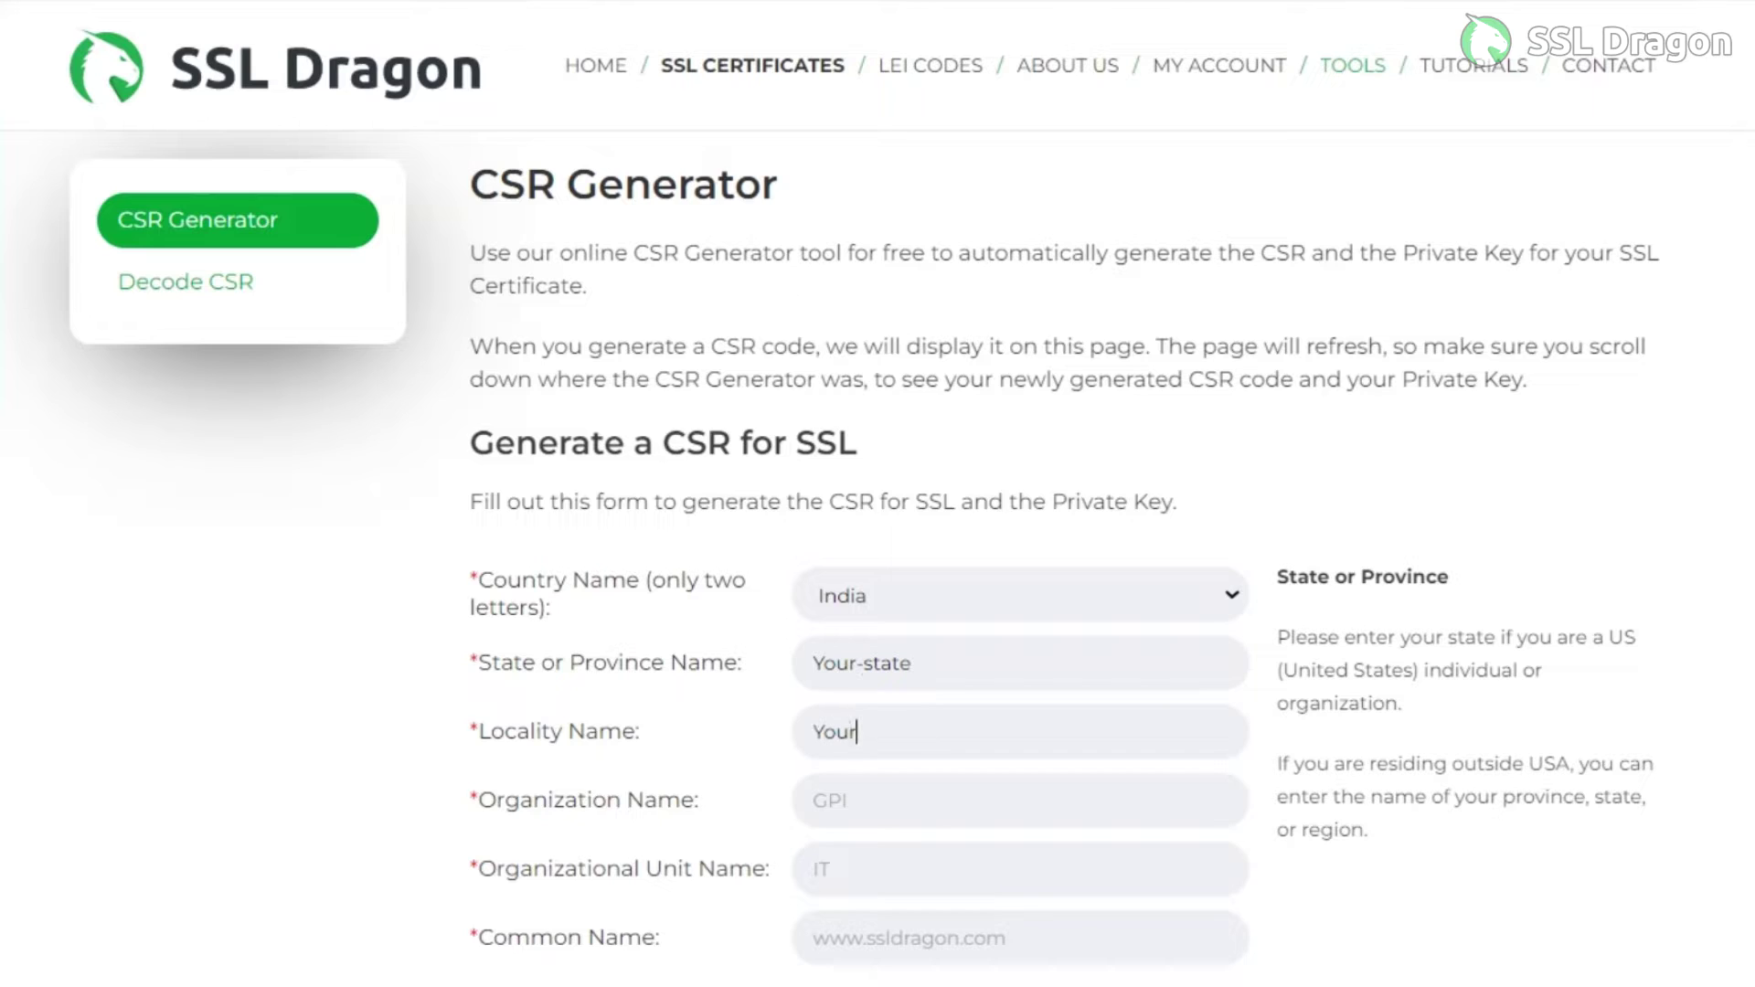
pyautogui.write('ity')
pyautogui.write('Unit')
pyautogui.write('-name')
pyautogui.press('BackSpace')
pyautogui.press('BackSpace')
pyautogui.write('me')
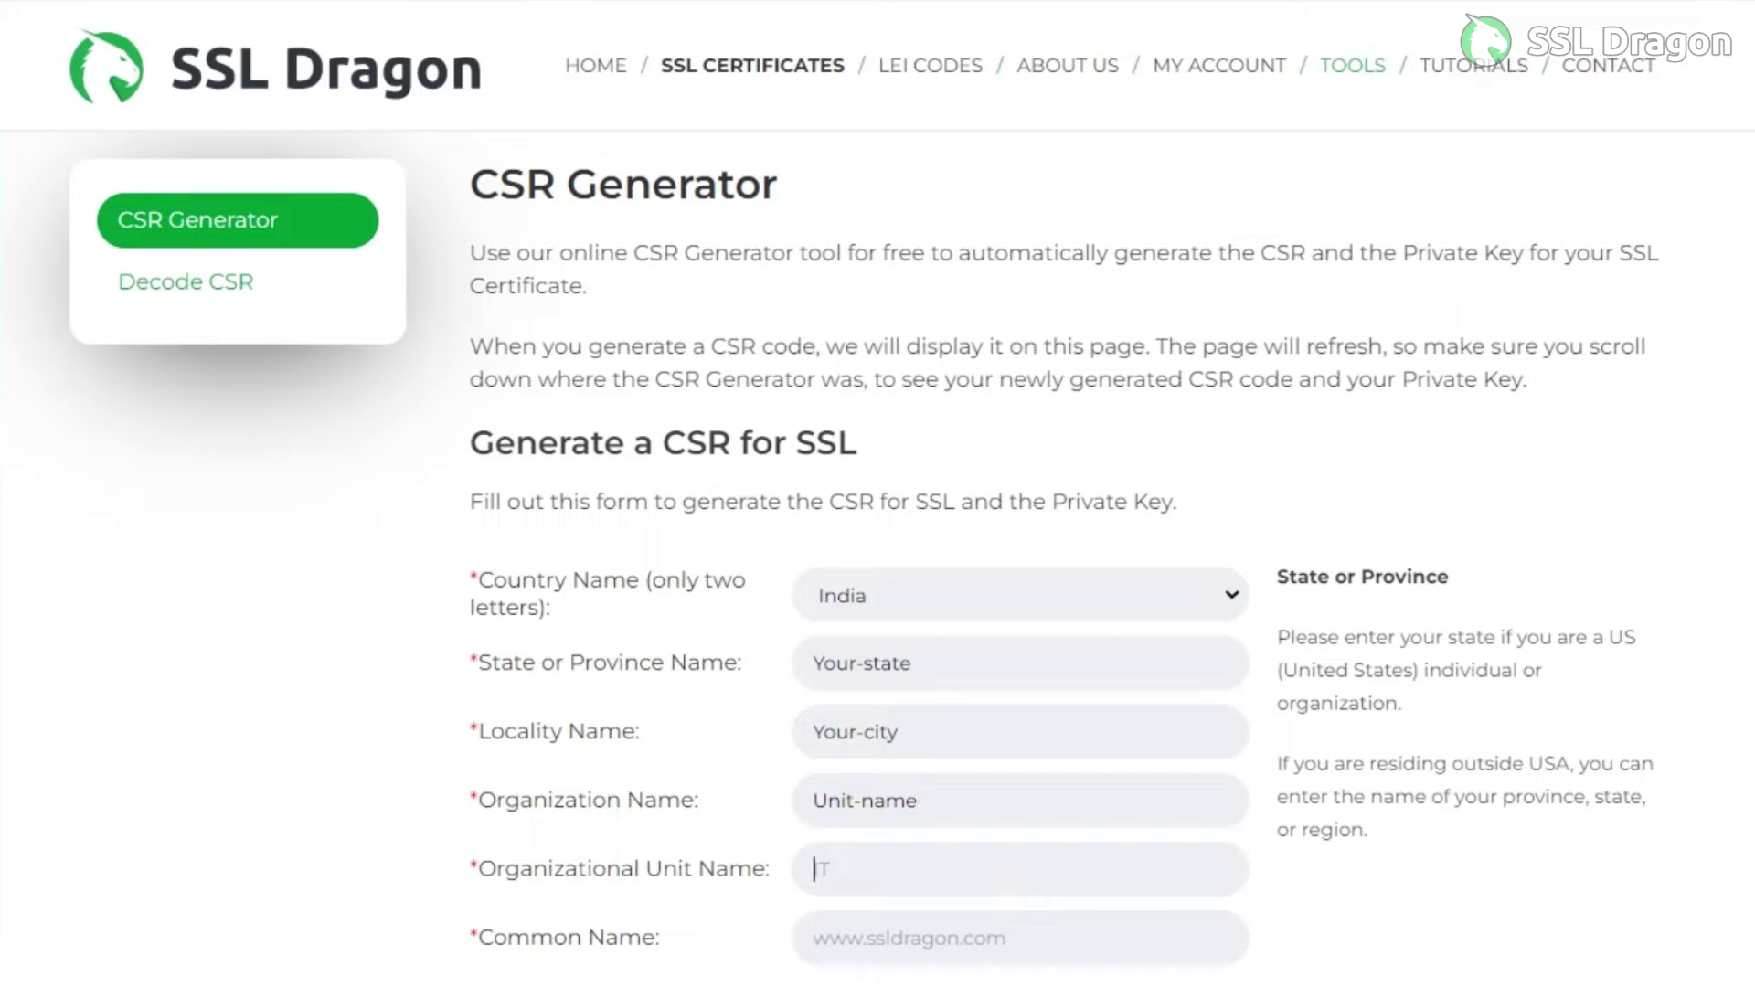
pyautogui.write('Demo-ssldragon')
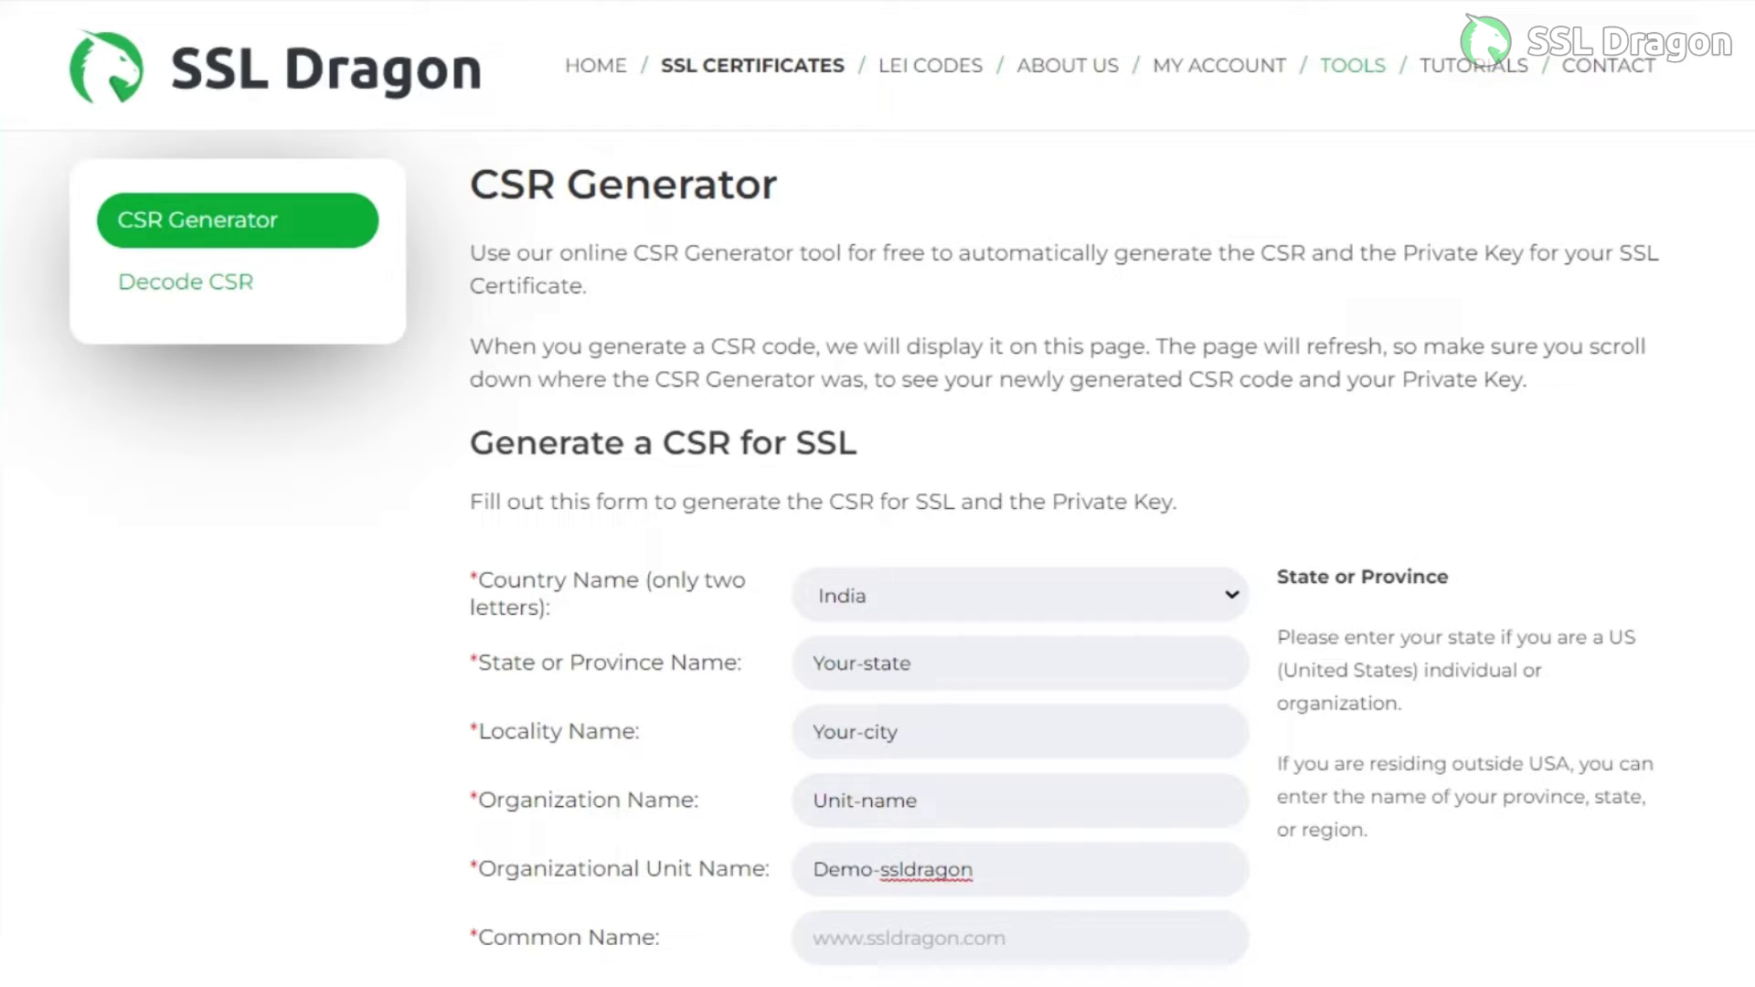
pyautogui.click(813, 938)
pyautogui.write('www')
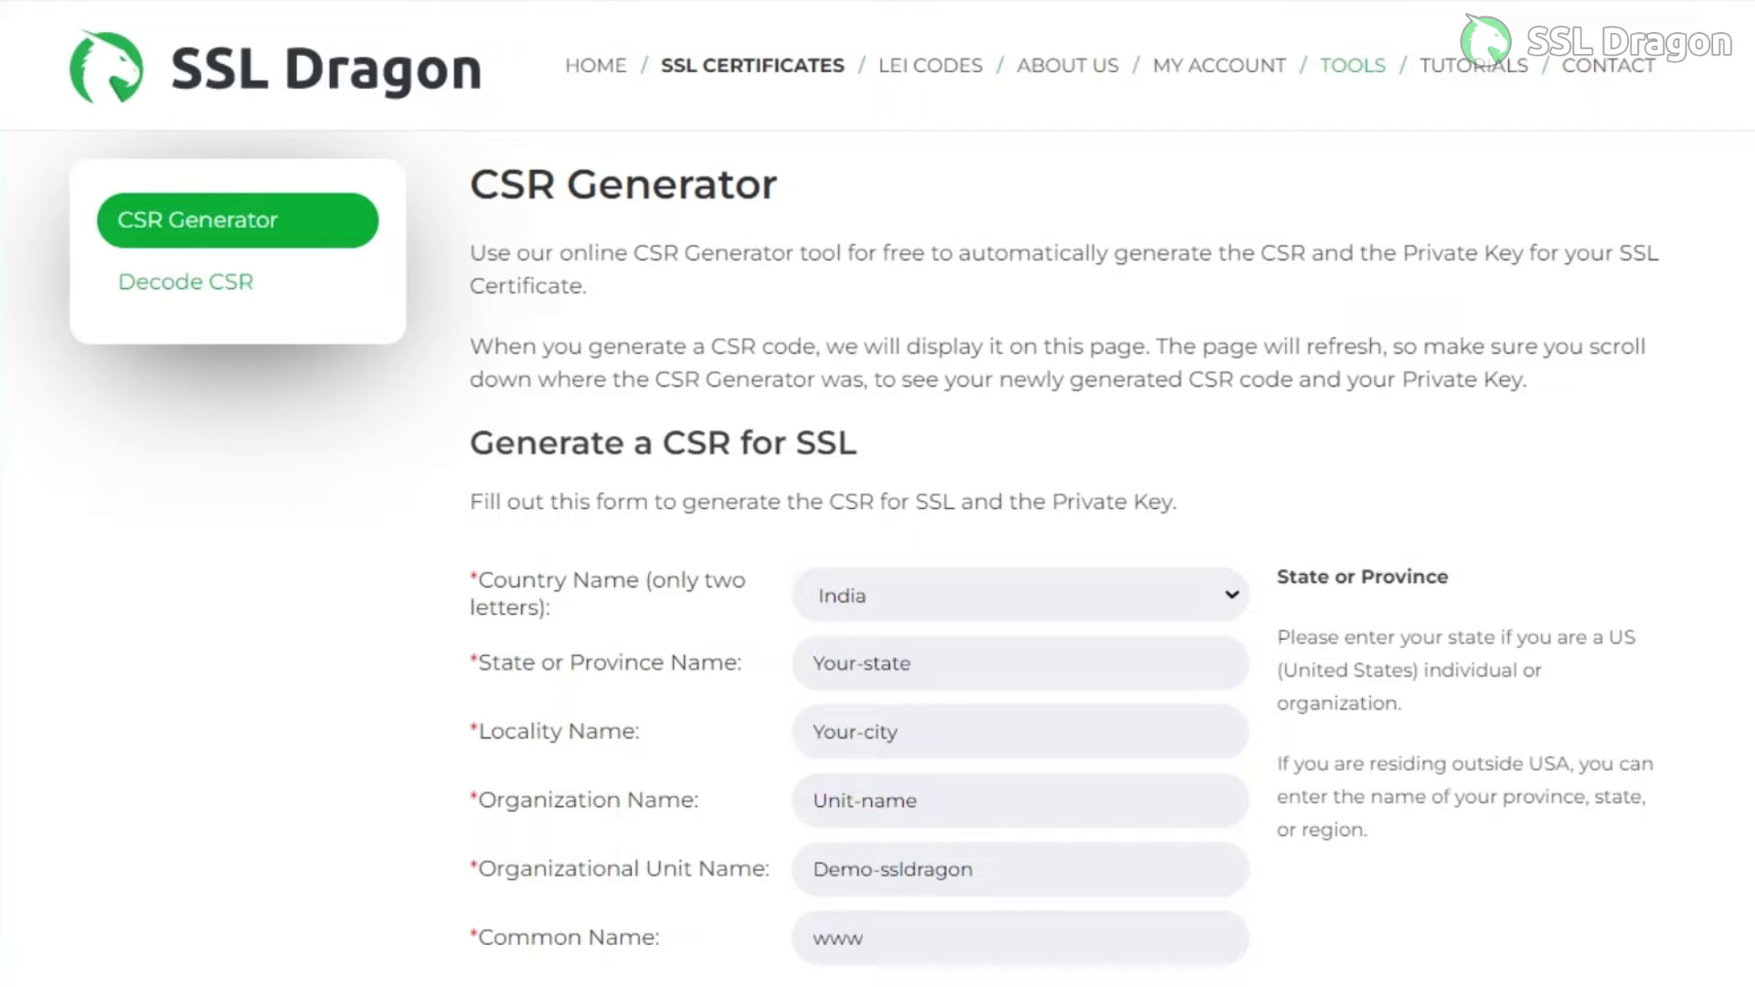
pyautogui.write('.demo-ssl')
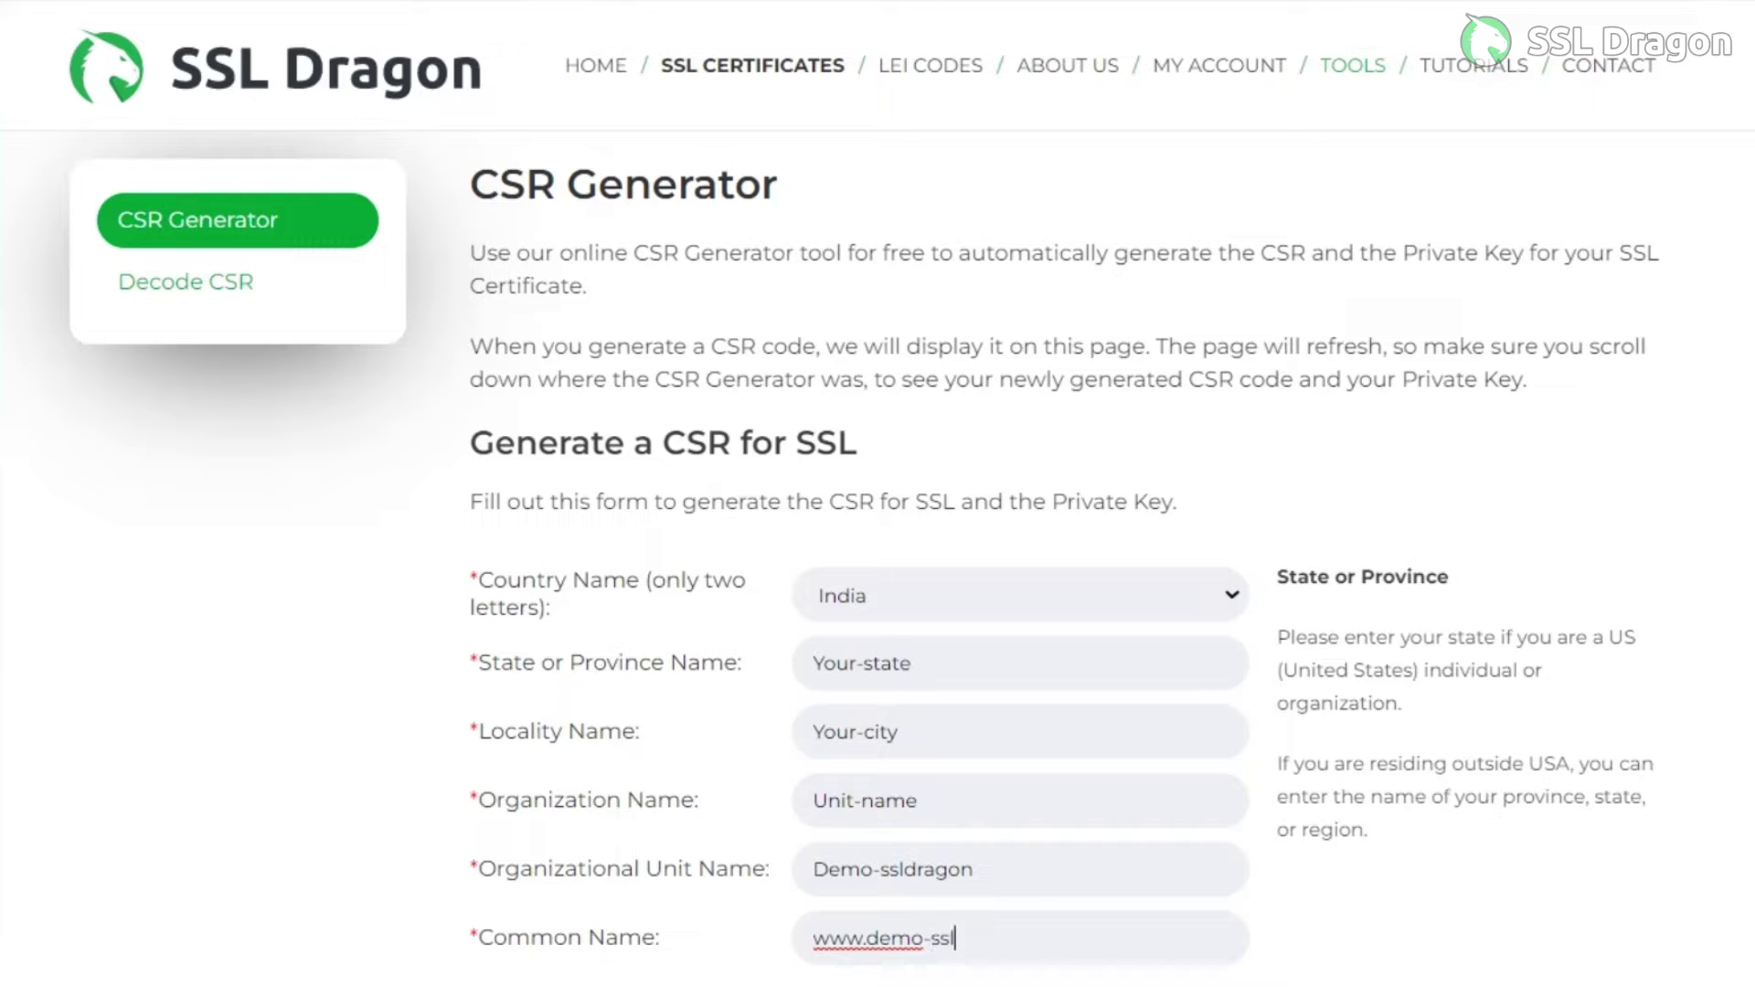
pyautogui.write('dragon.com')
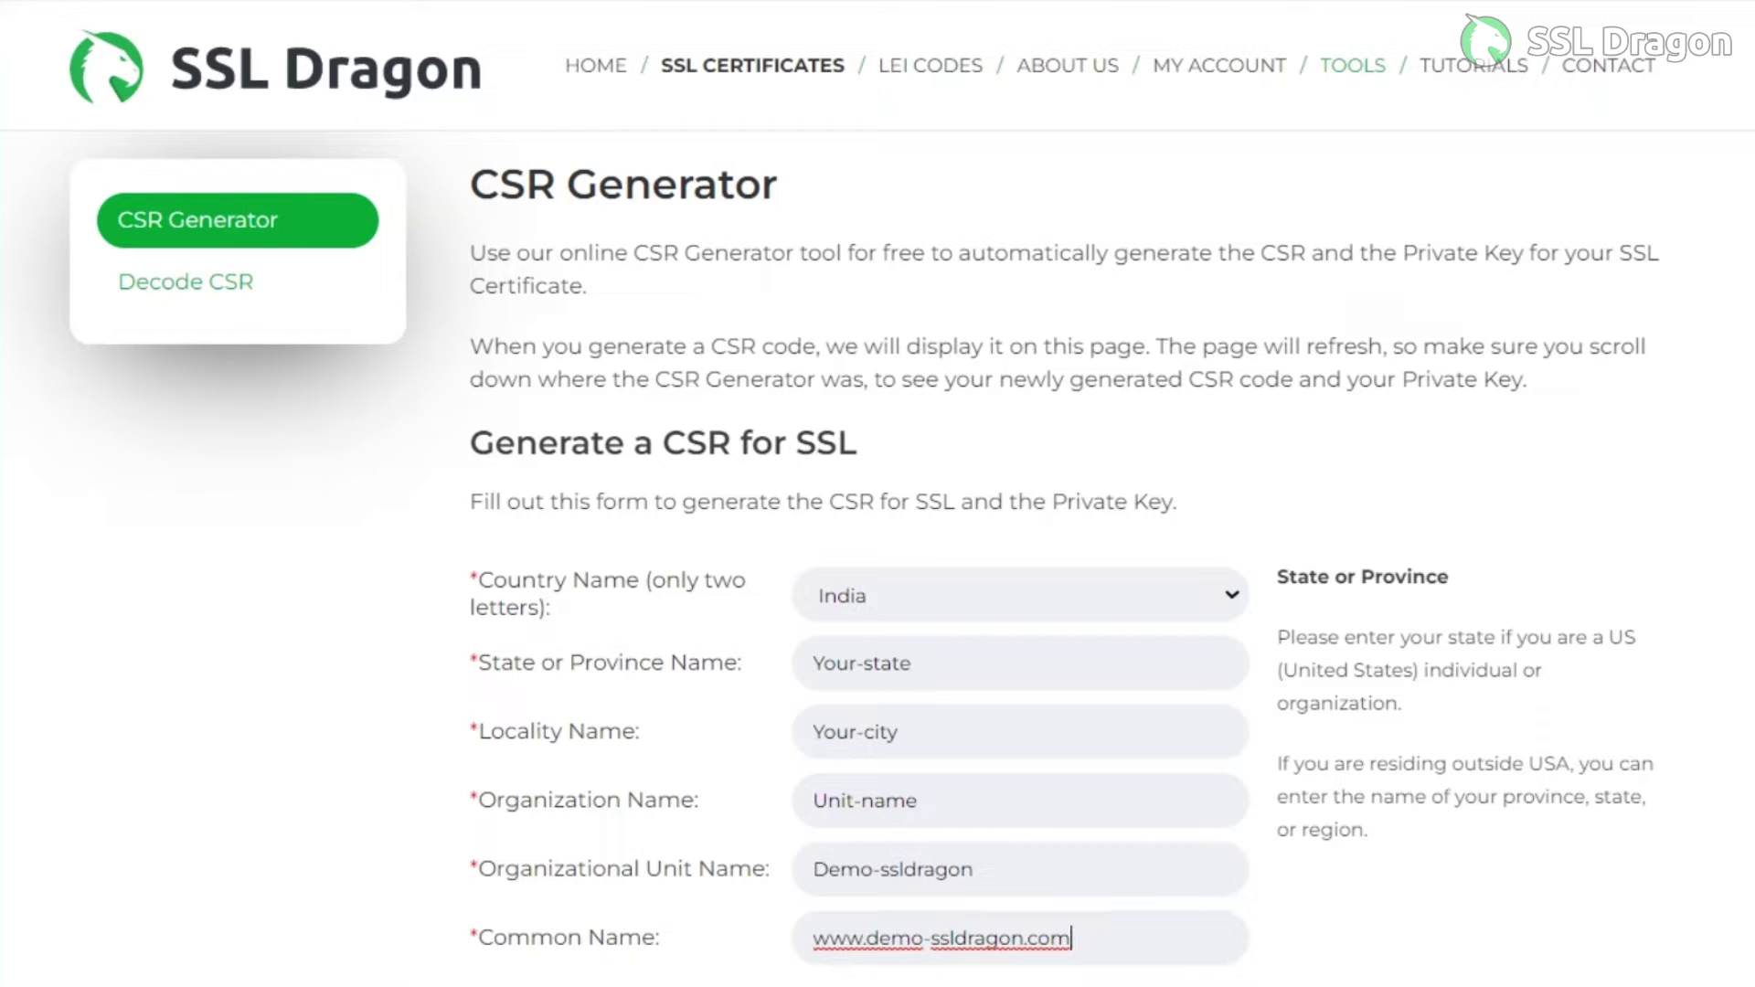
# Enter a contact e-mail address in the optional Email Address field
pyautogui.scroll(-4, 878, 549)
pyautogui.click(814, 664)
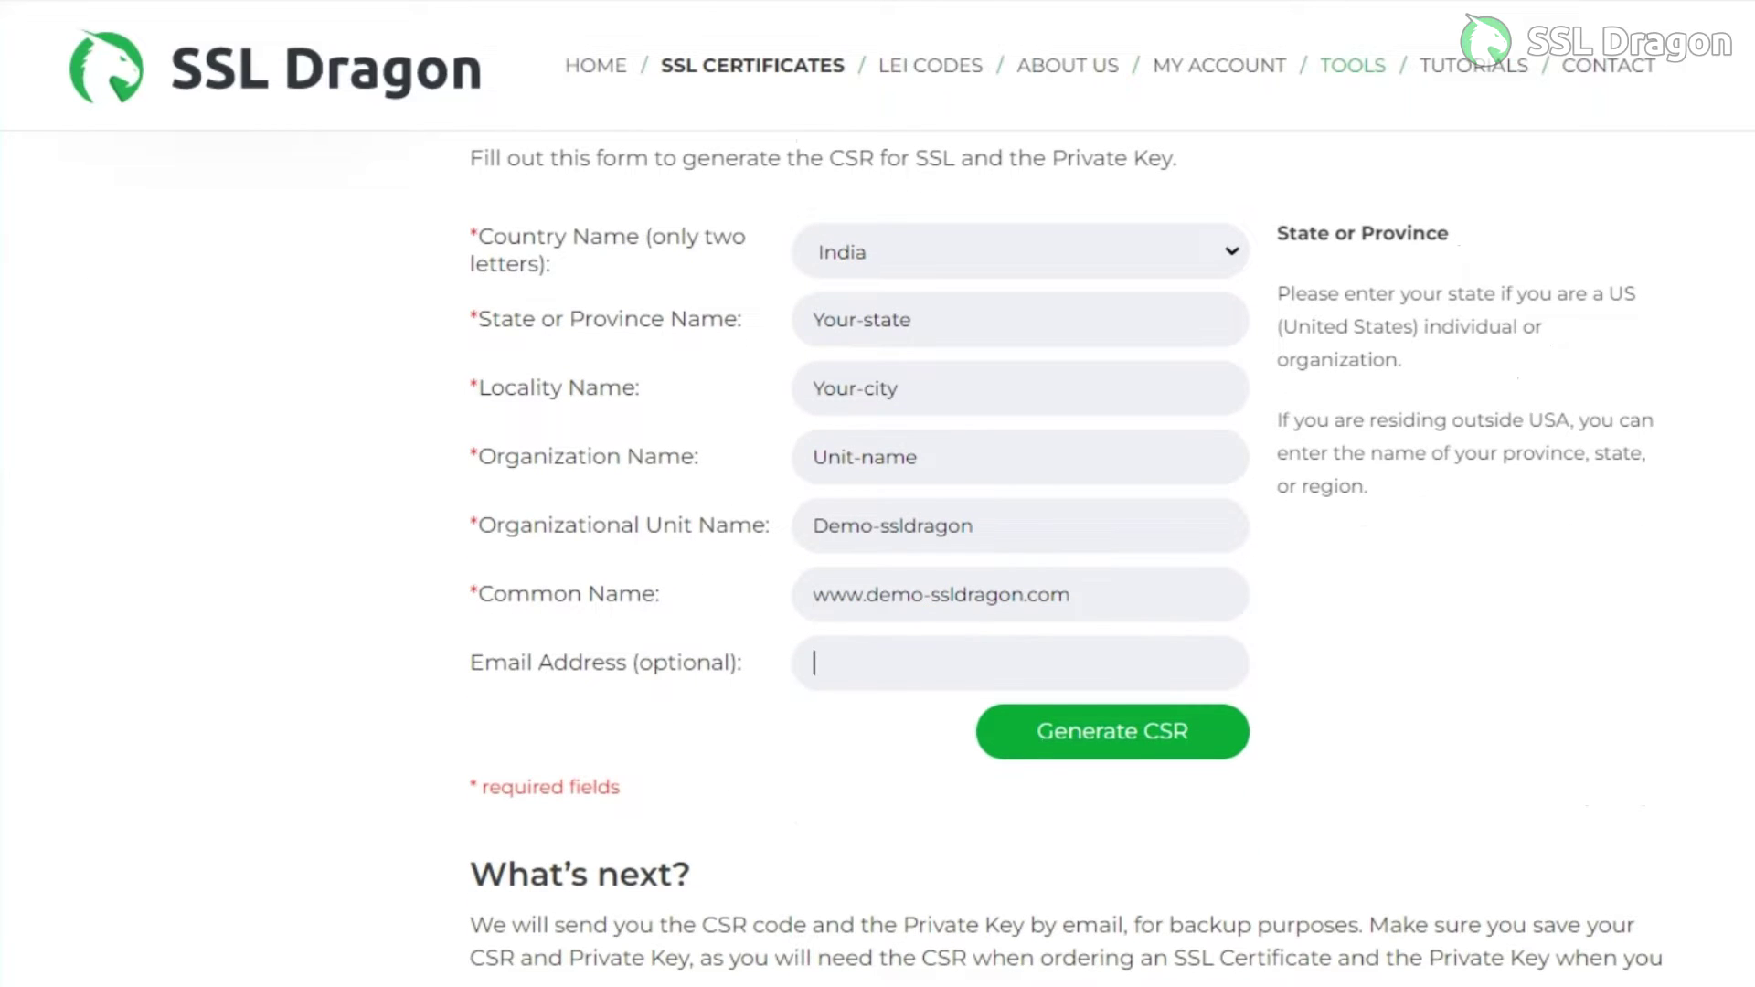
pyautogui.write('us')
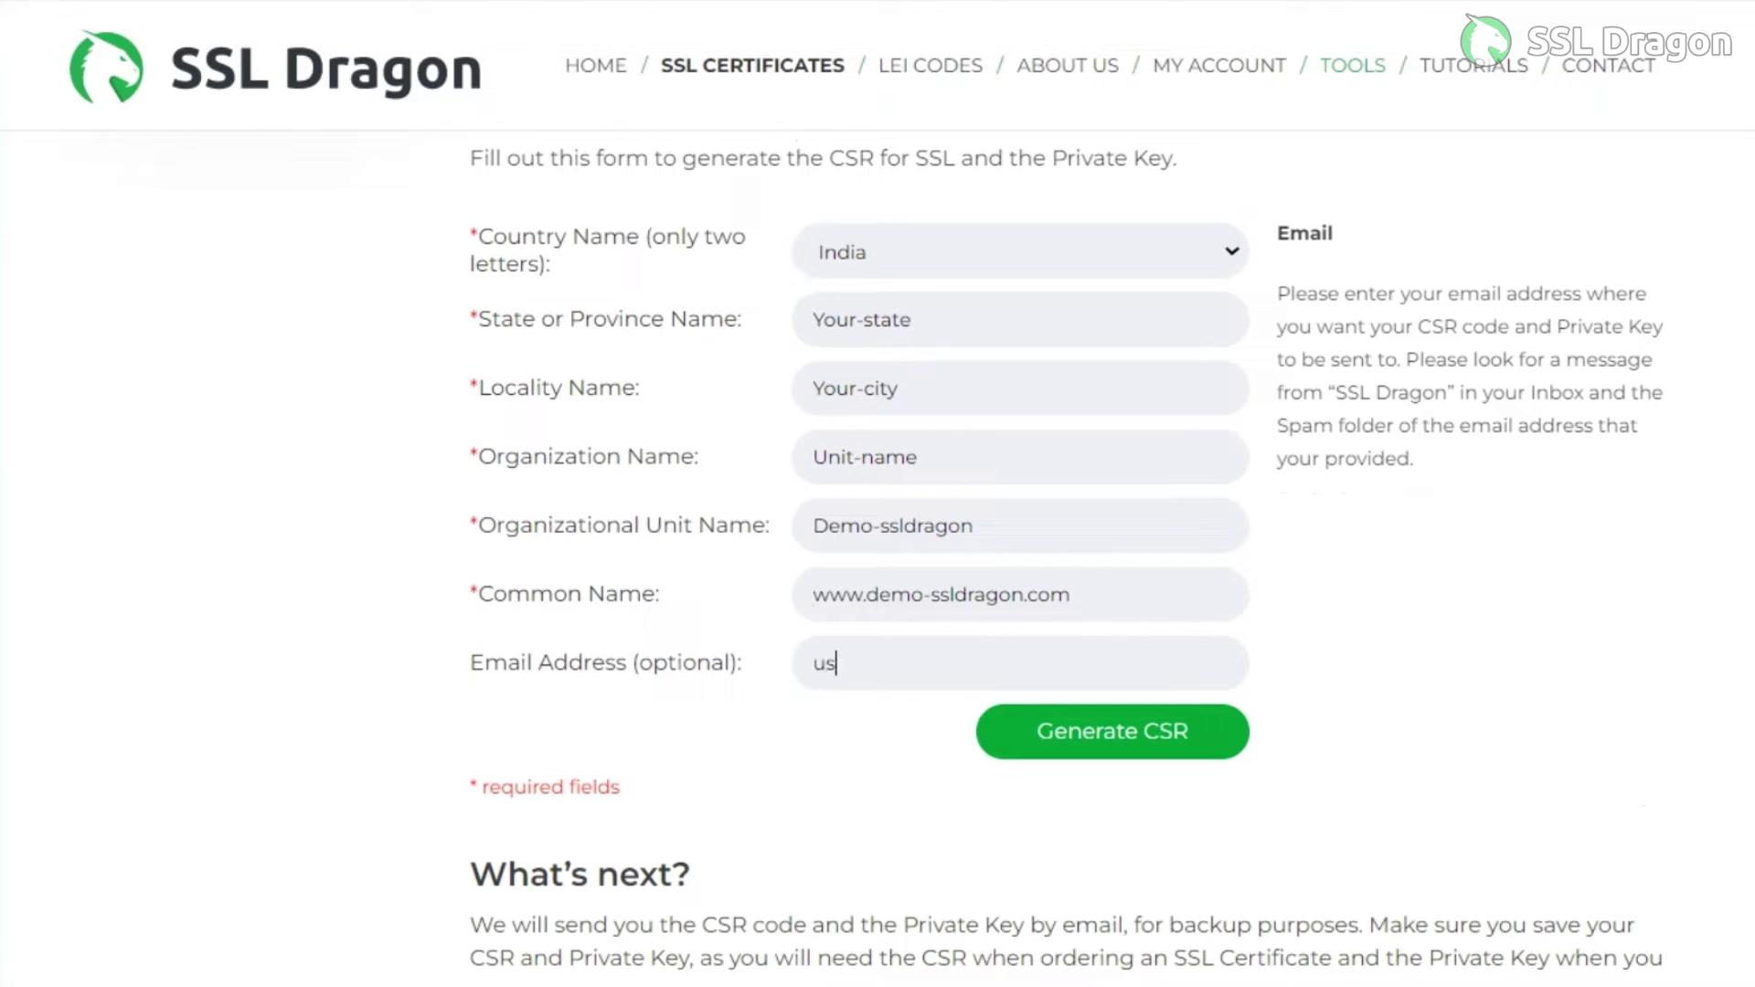
pyautogui.write('er@demo-ssldragon')
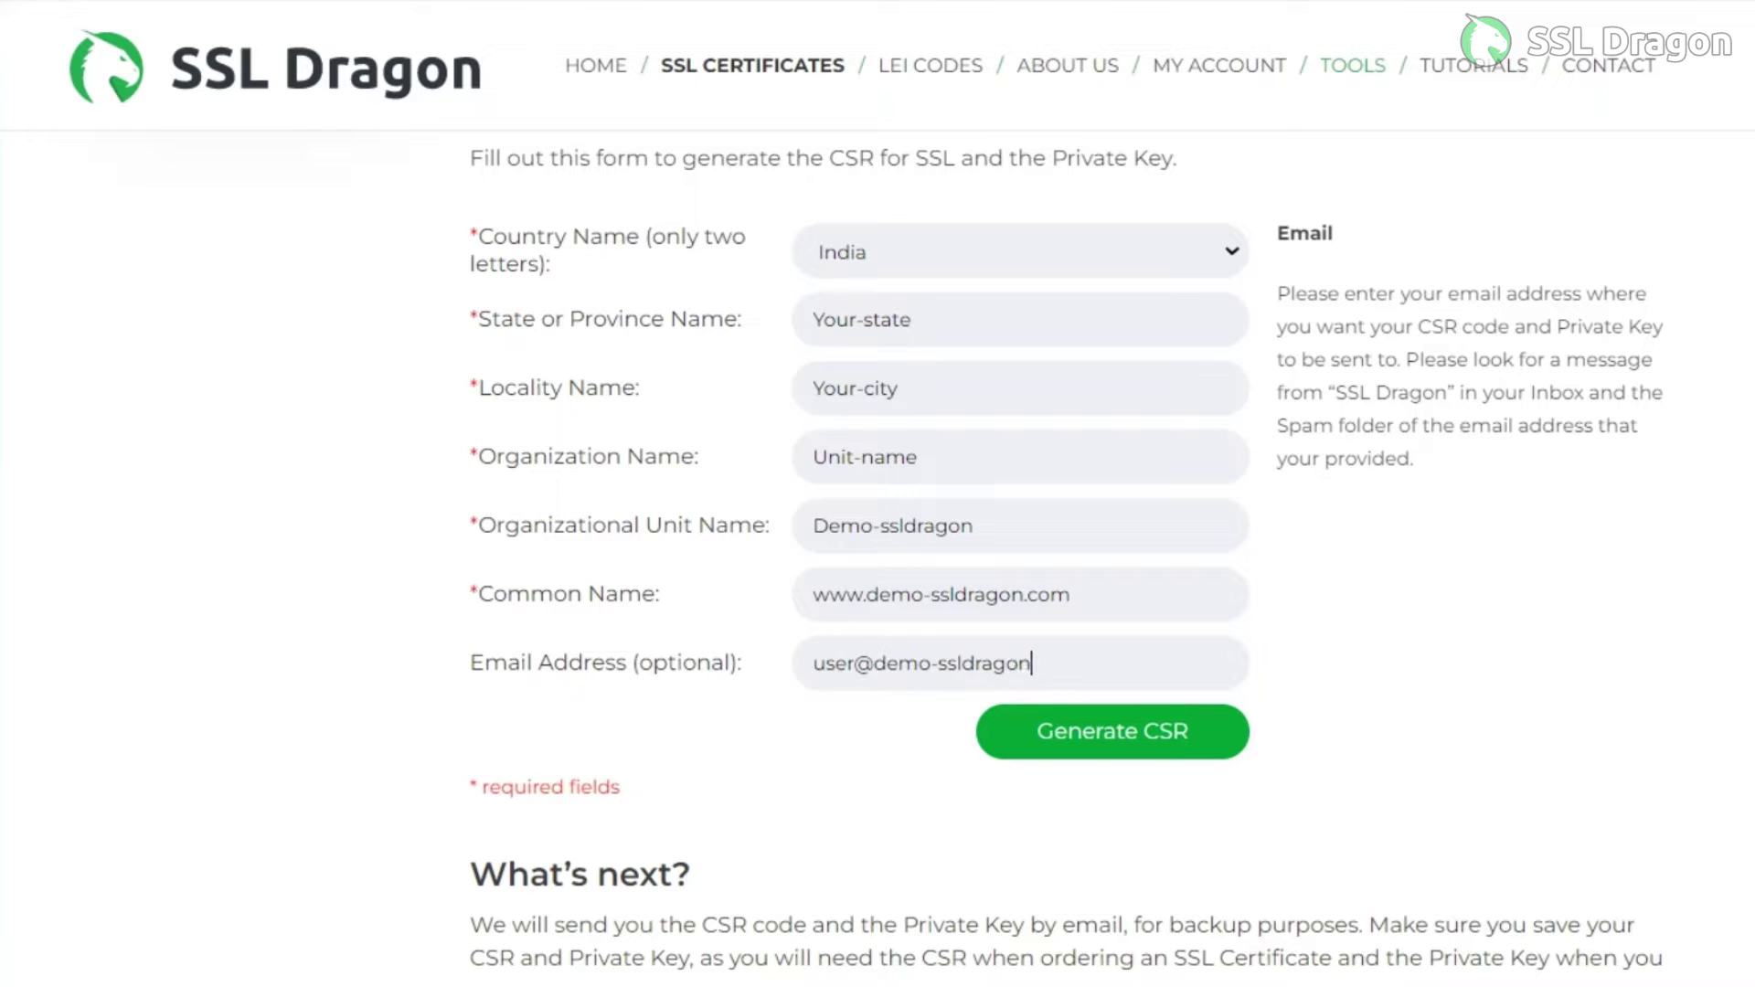
pyautogui.write('.com')
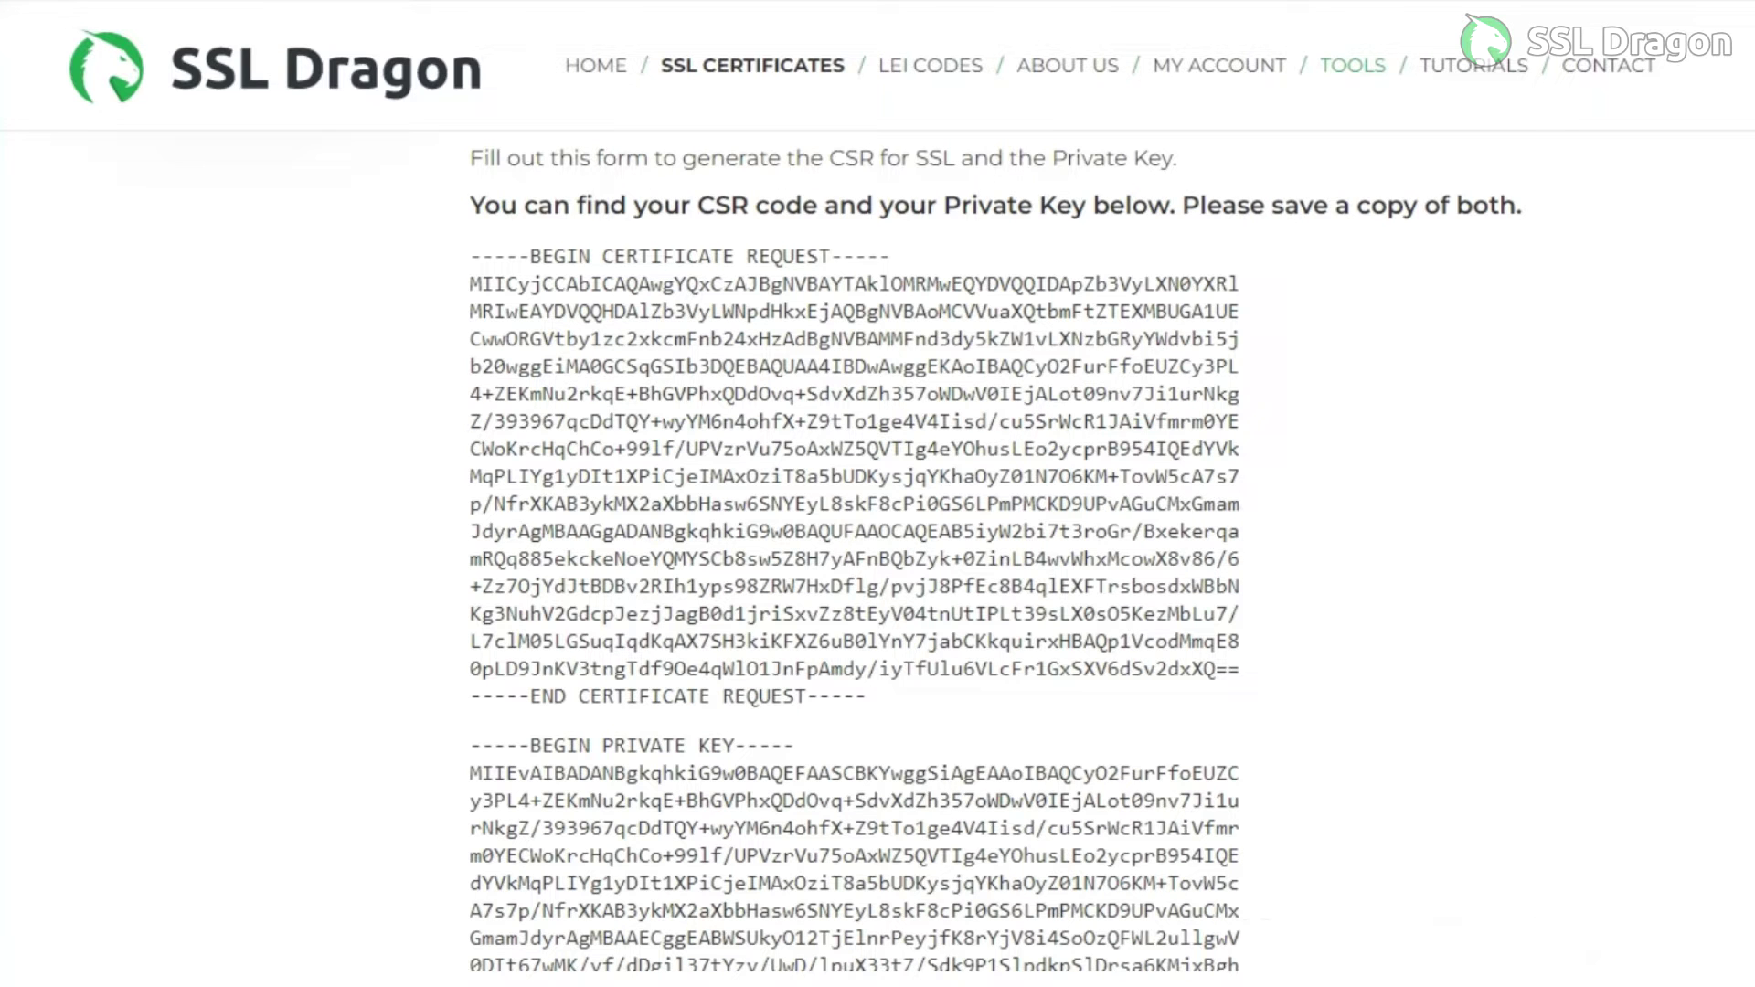
# Select the generated certificate request block and private key, then go to the Sophos login page
pyautogui.moveTo(470, 255); pyautogui.dragTo(866, 696)
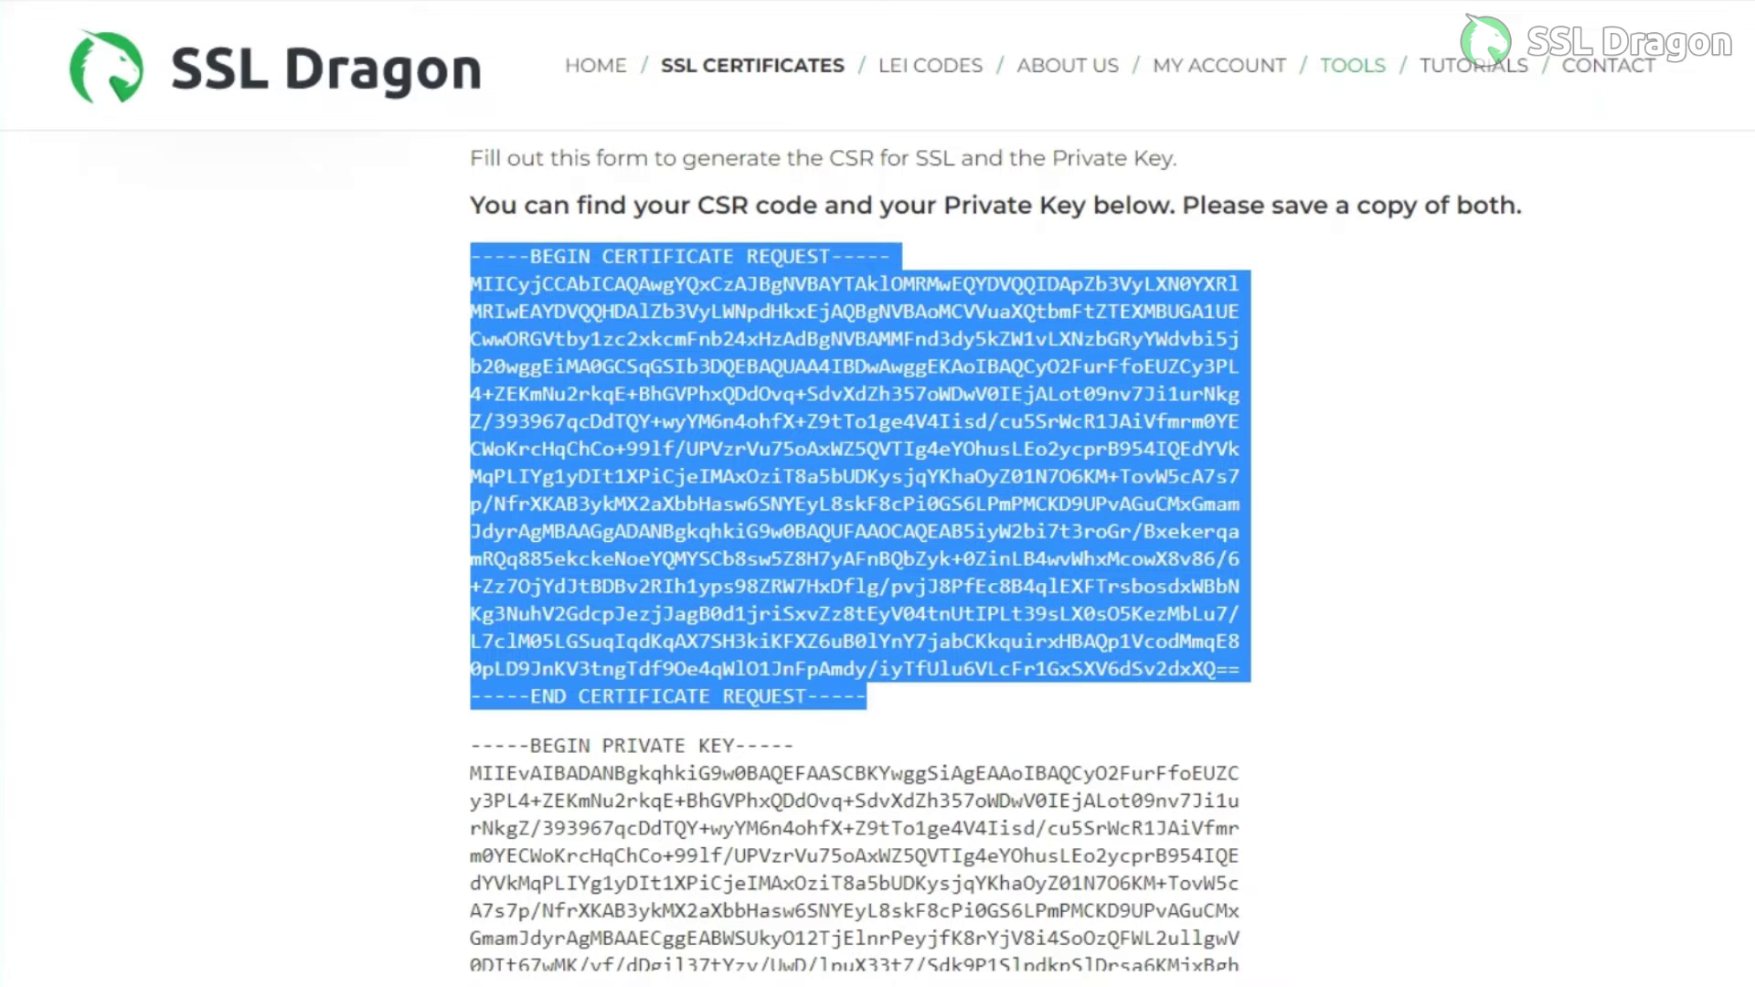
pyautogui.scroll(-5, 859, 549)
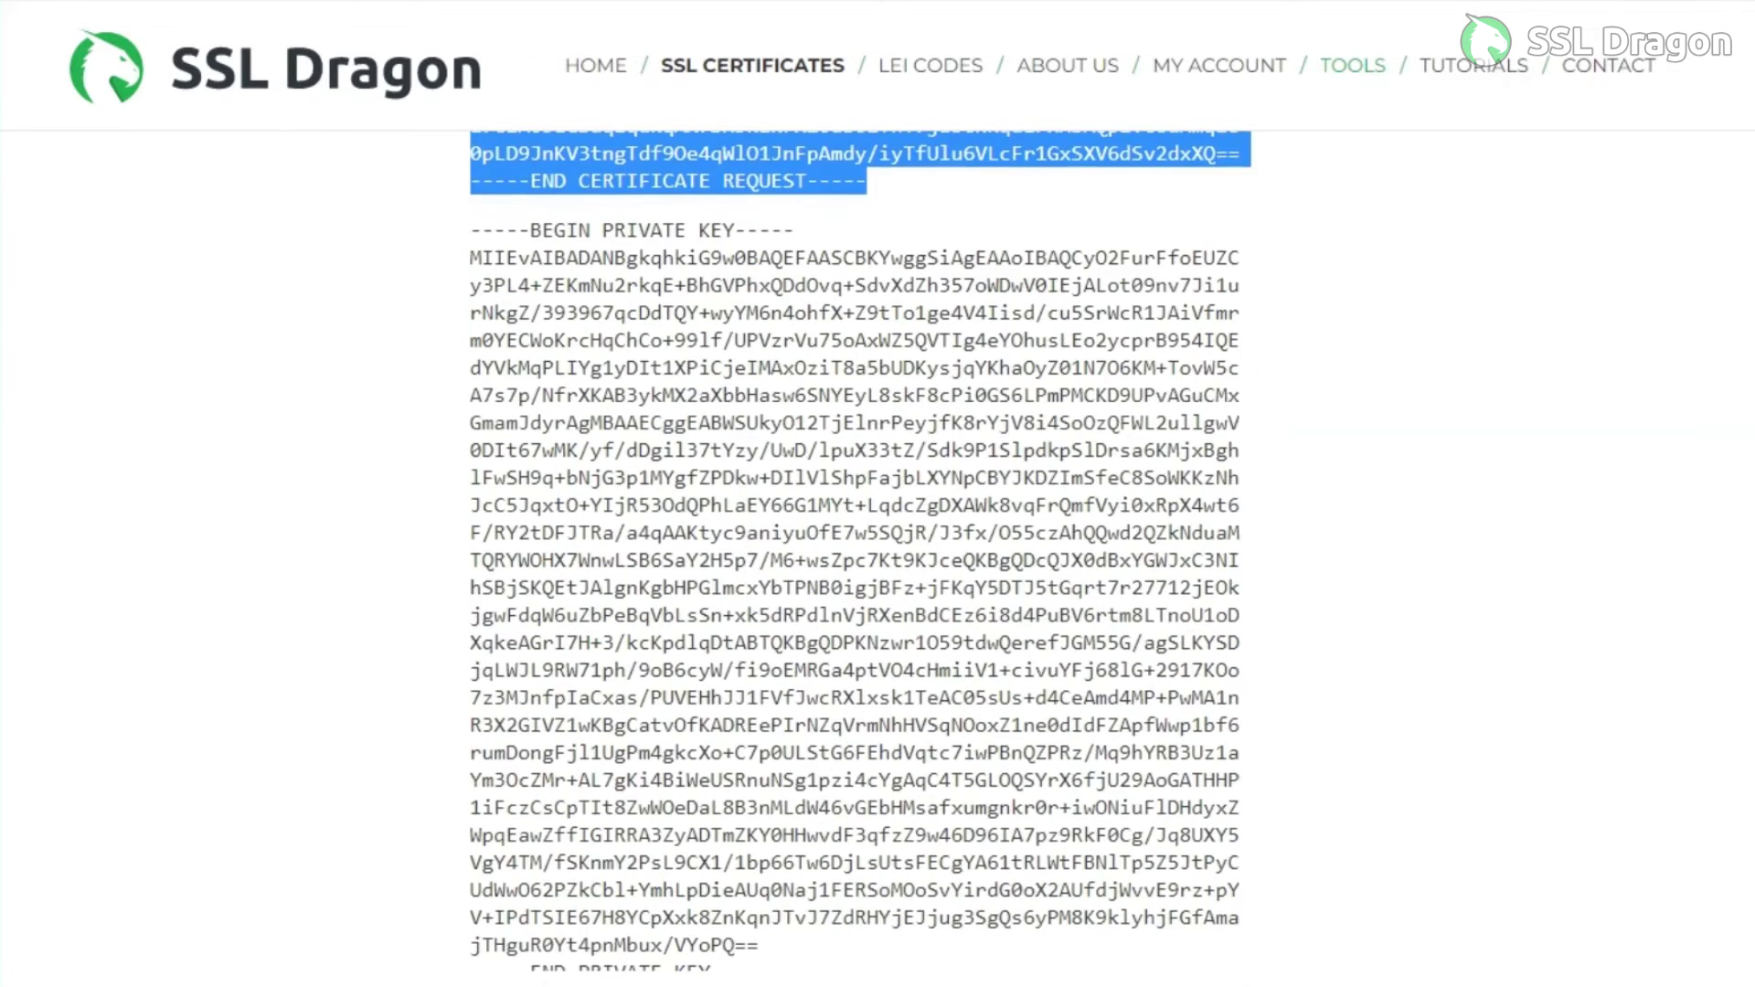
pyautogui.moveTo(468, 224); pyautogui.dragTo(580, 287)
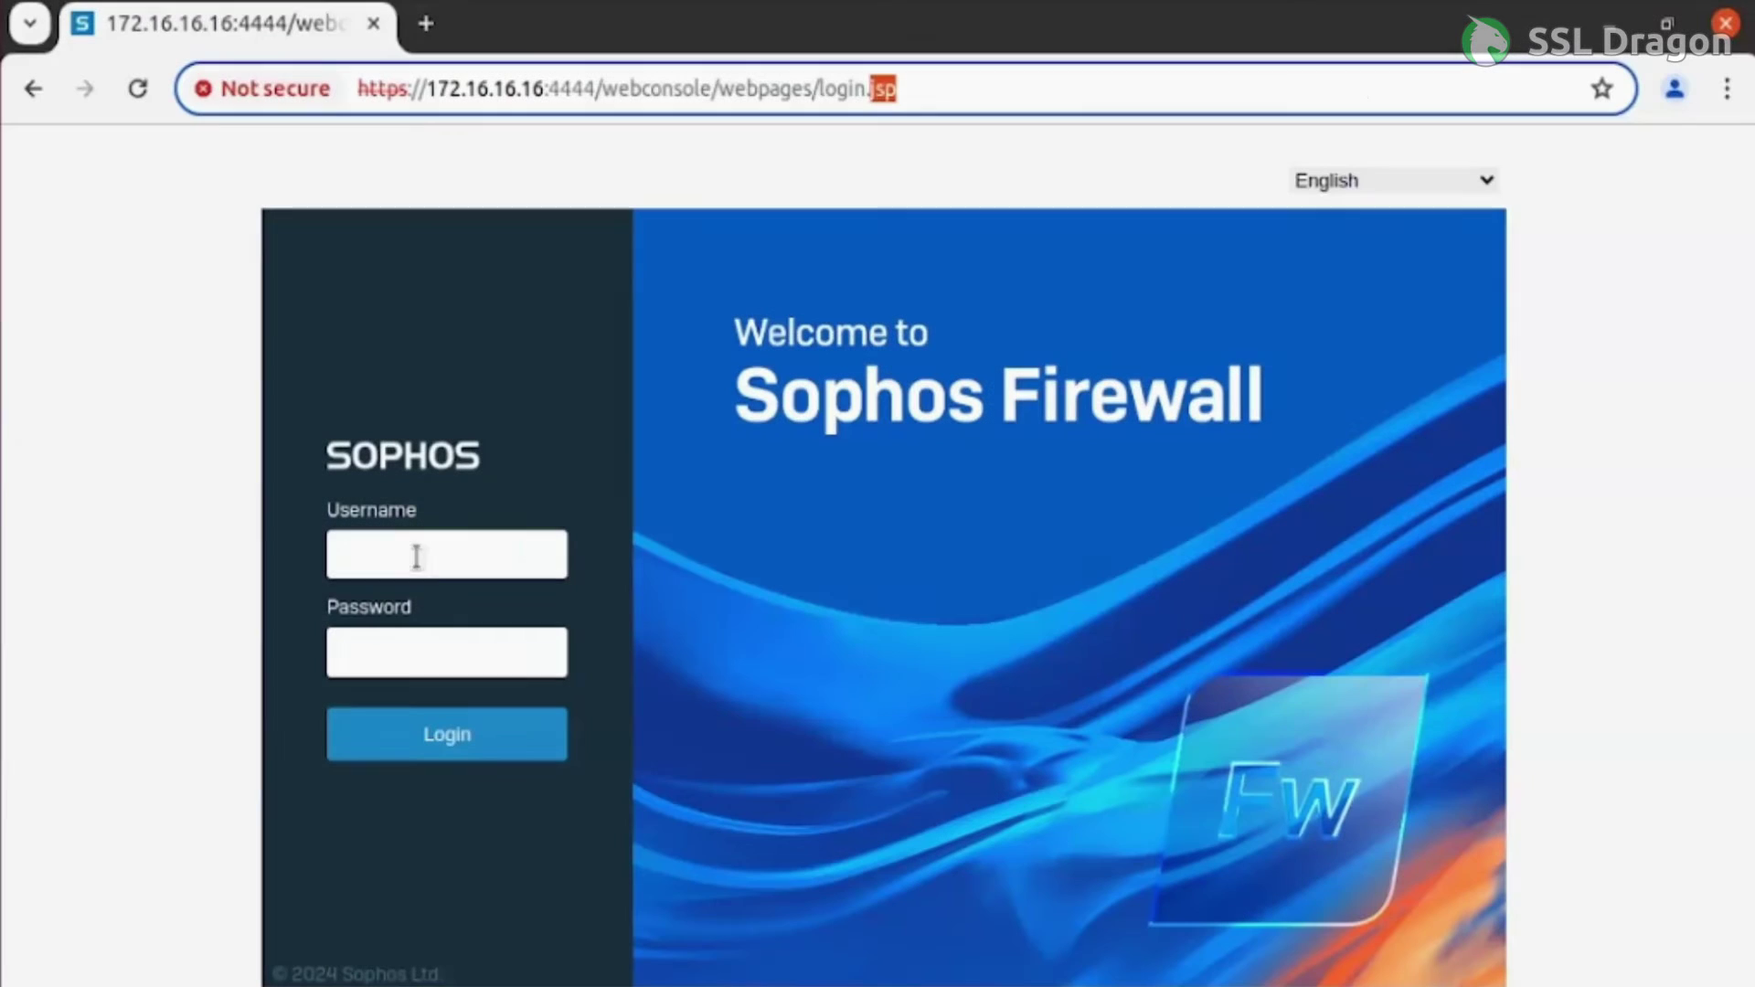
pyautogui.click(445, 564)
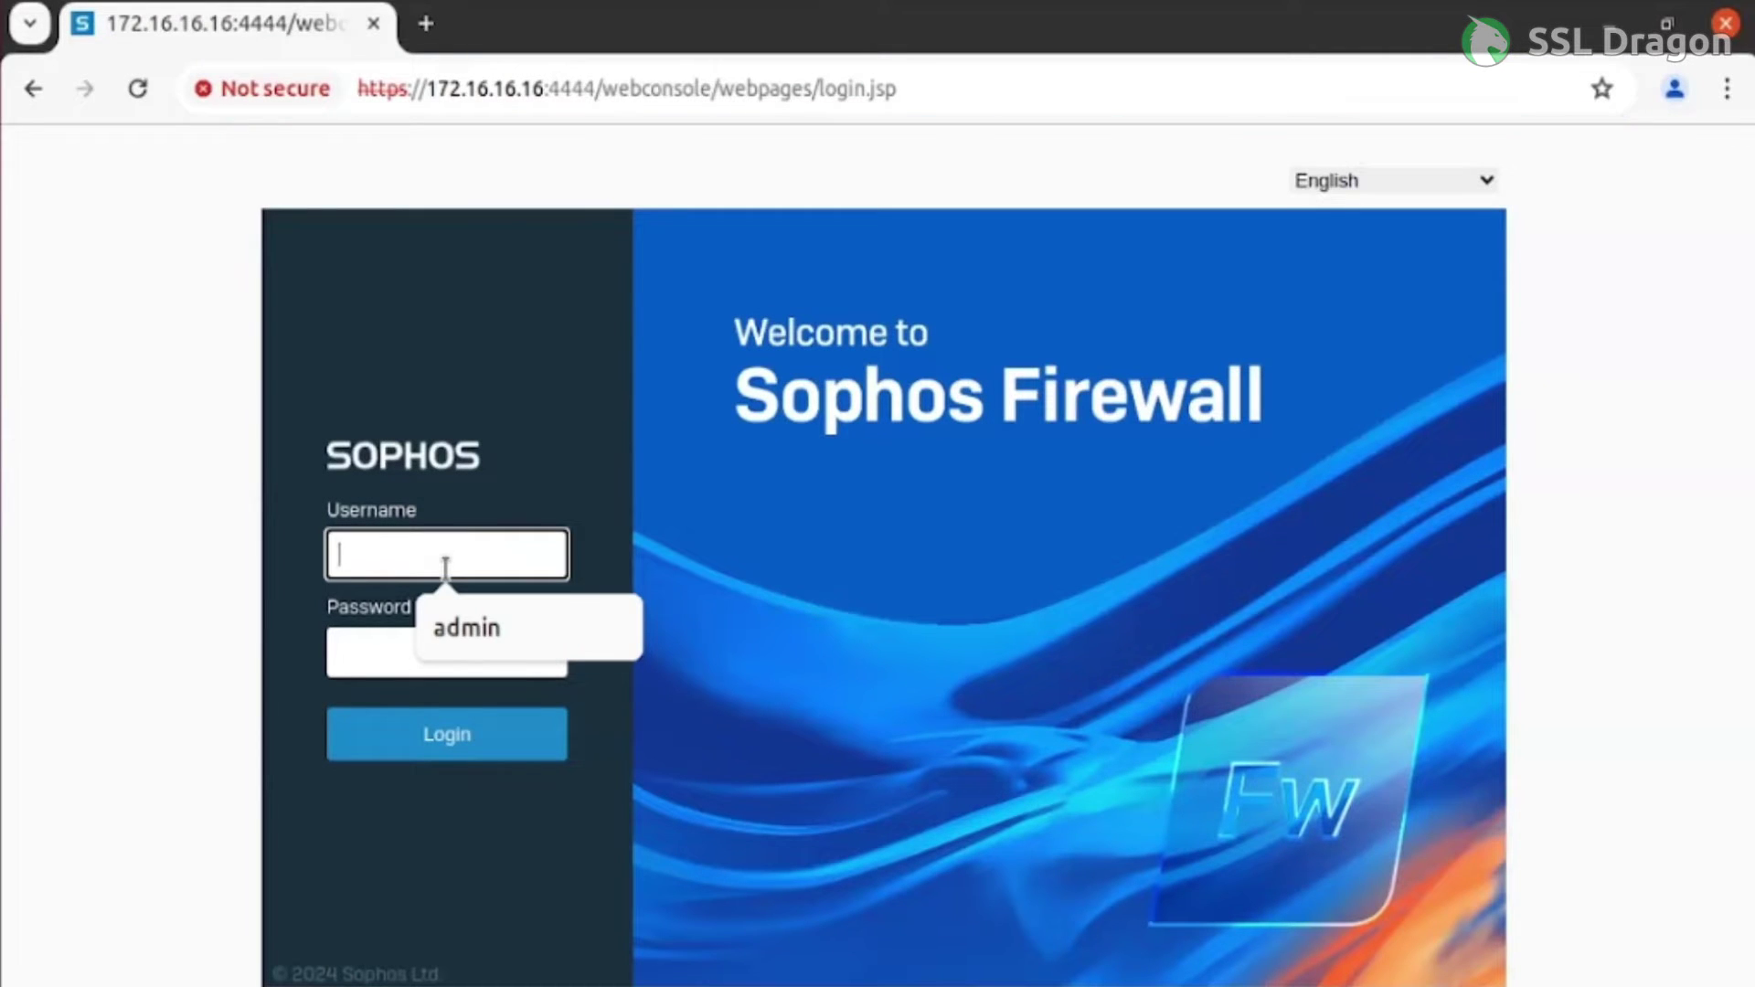
# Log in to Sophos Firewall as admin using the saved username and the account password
pyautogui.click(481, 624)
pyautogui.click(396, 655)
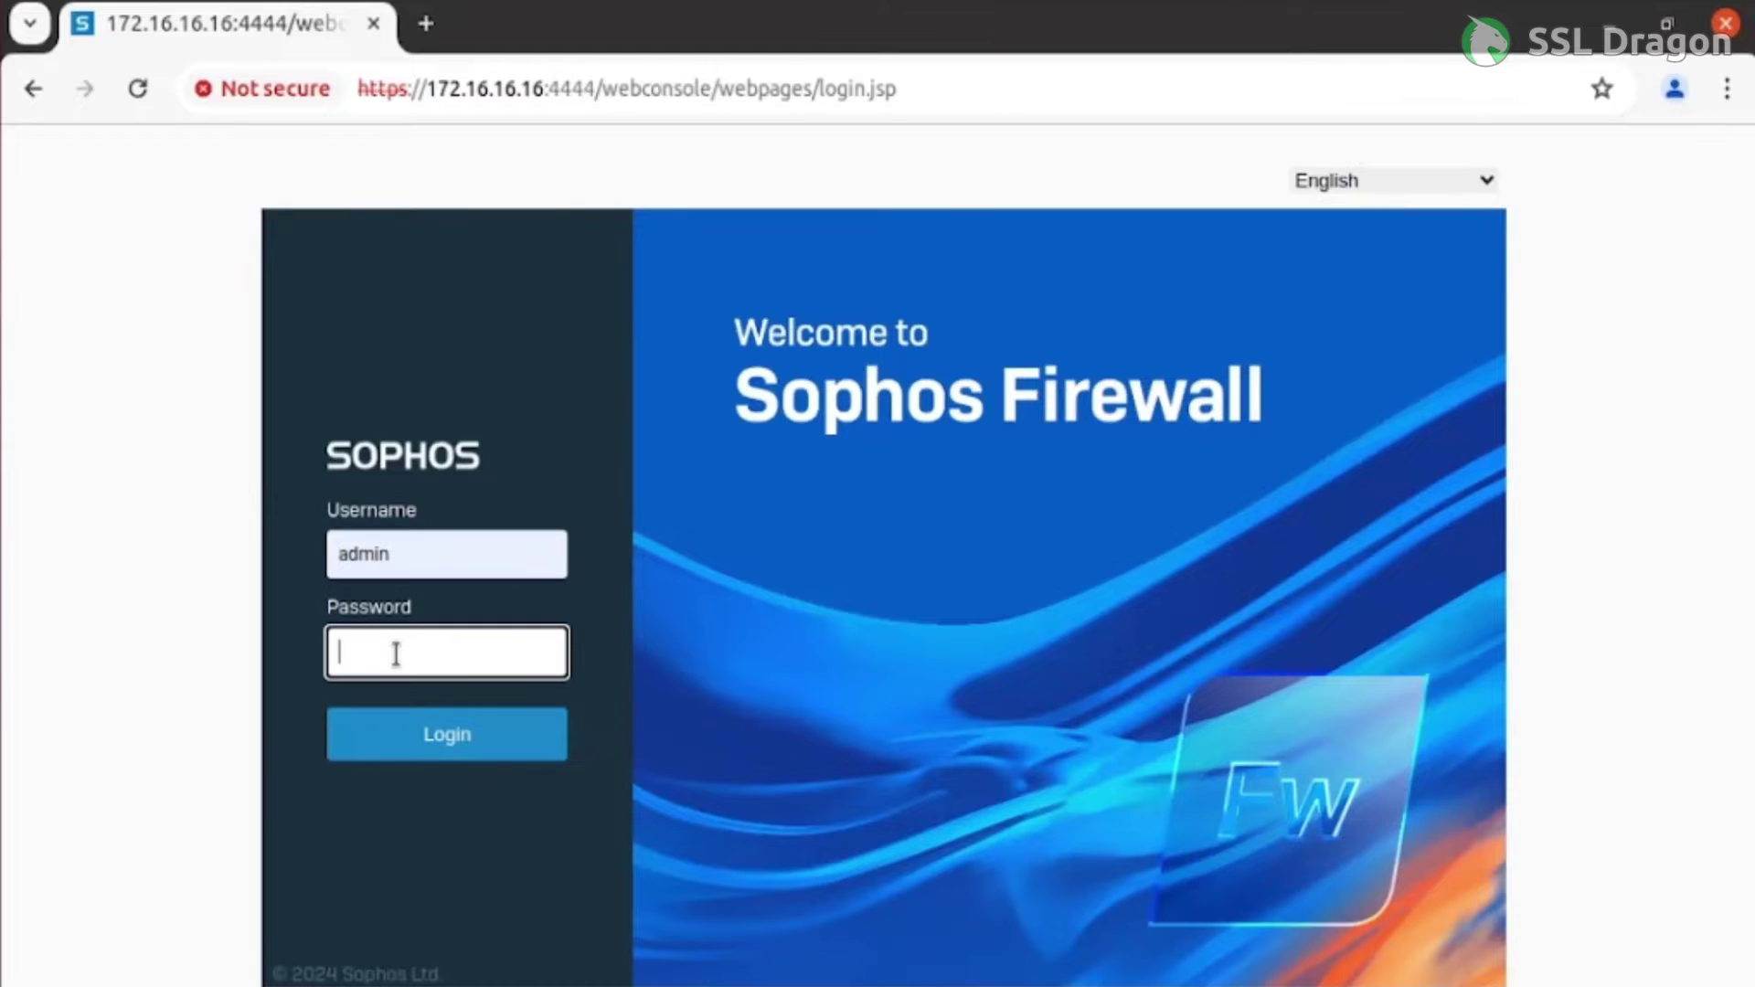
pyautogui.write('••••••••••')
pyautogui.press('Return')
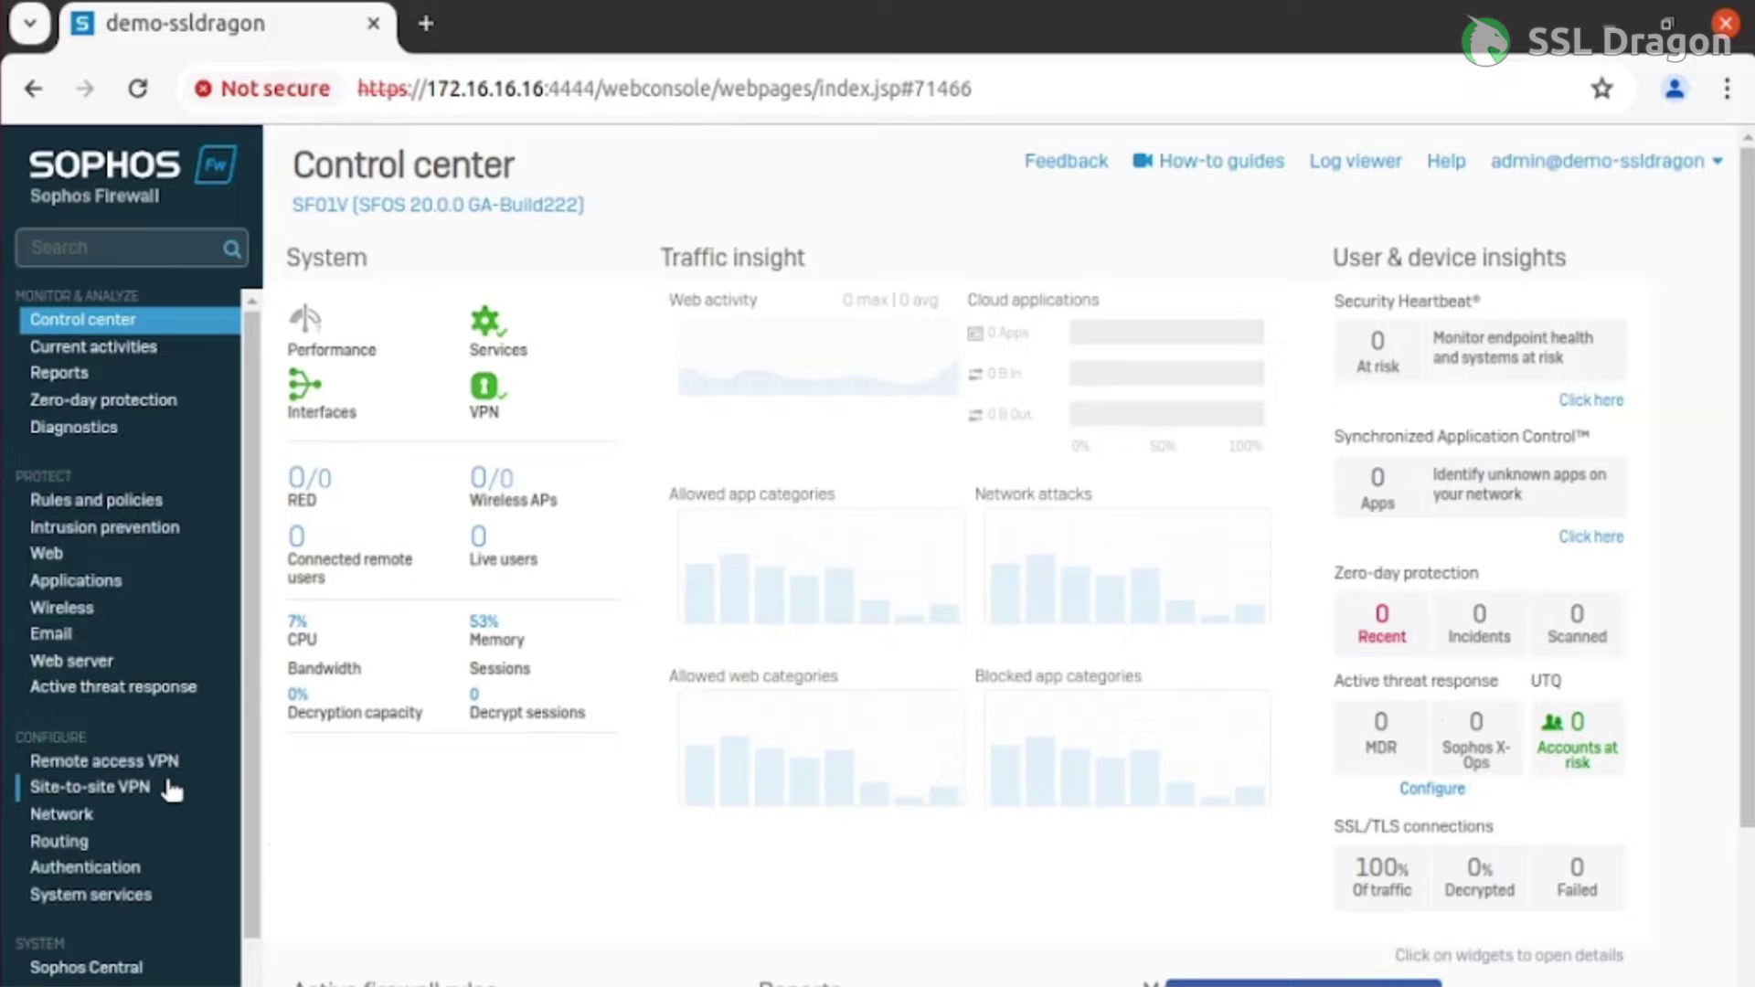
# Go to System > Certificates and start adding a new certificate
pyautogui.scroll(-5, 171, 791)
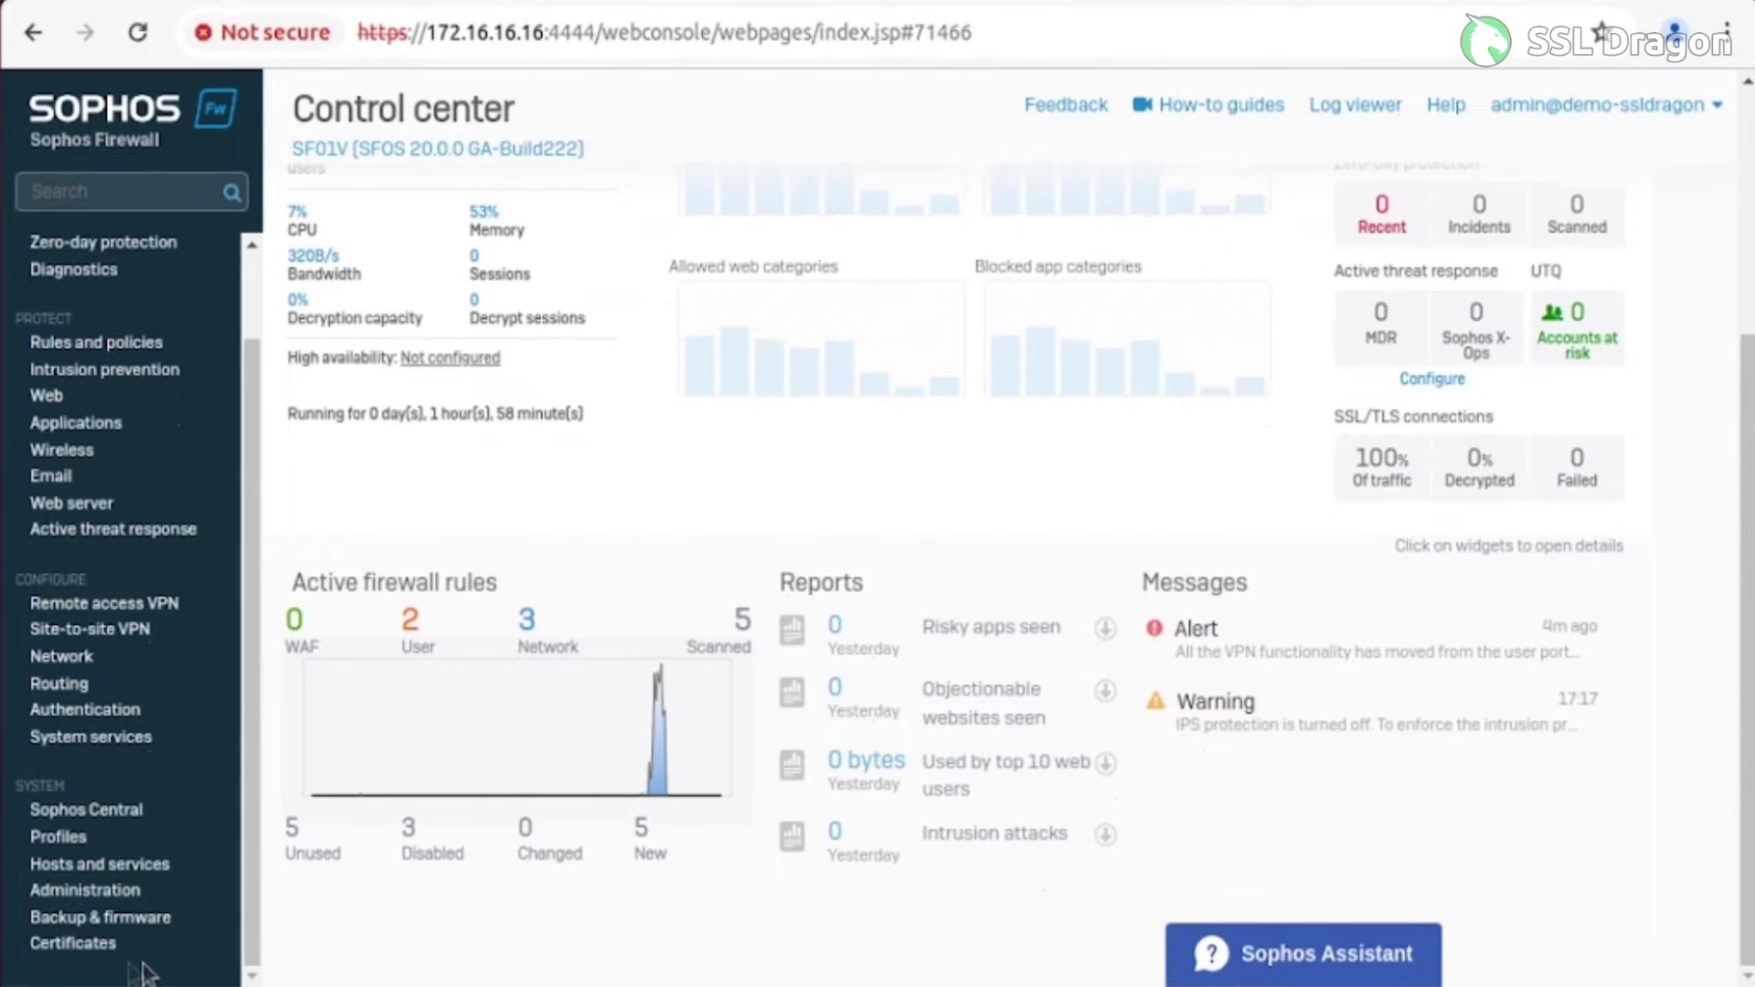
pyautogui.click(88, 951)
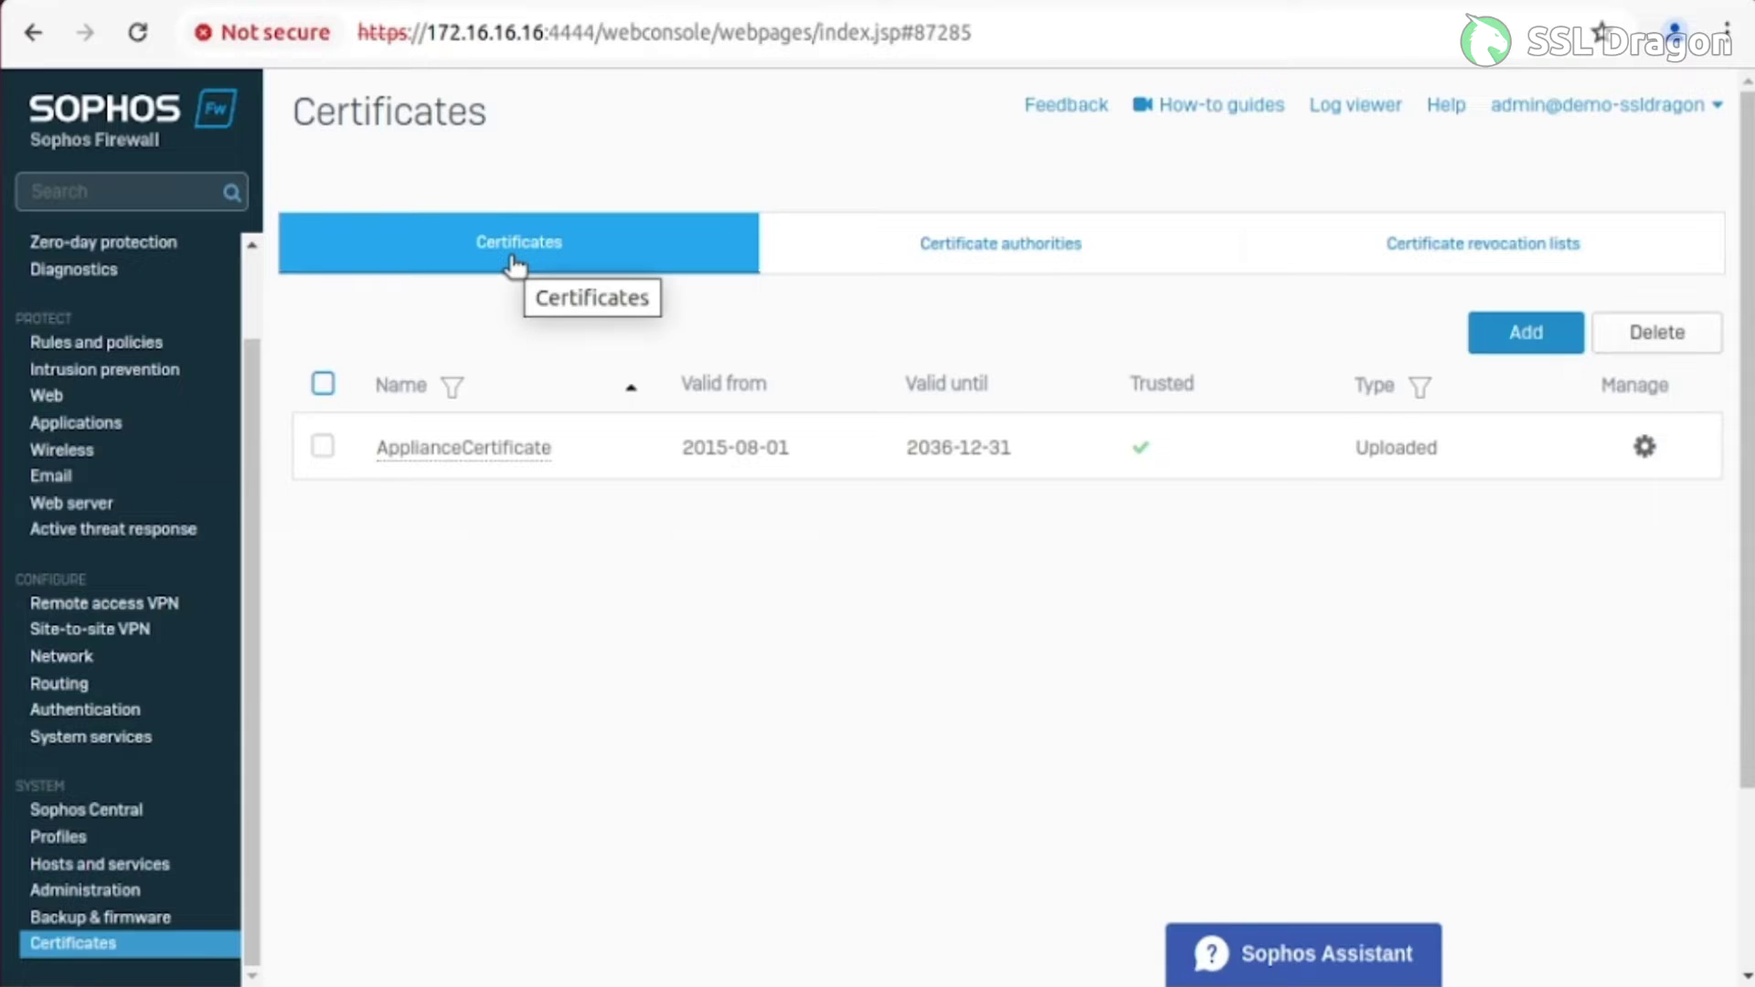
pyautogui.click(1529, 344)
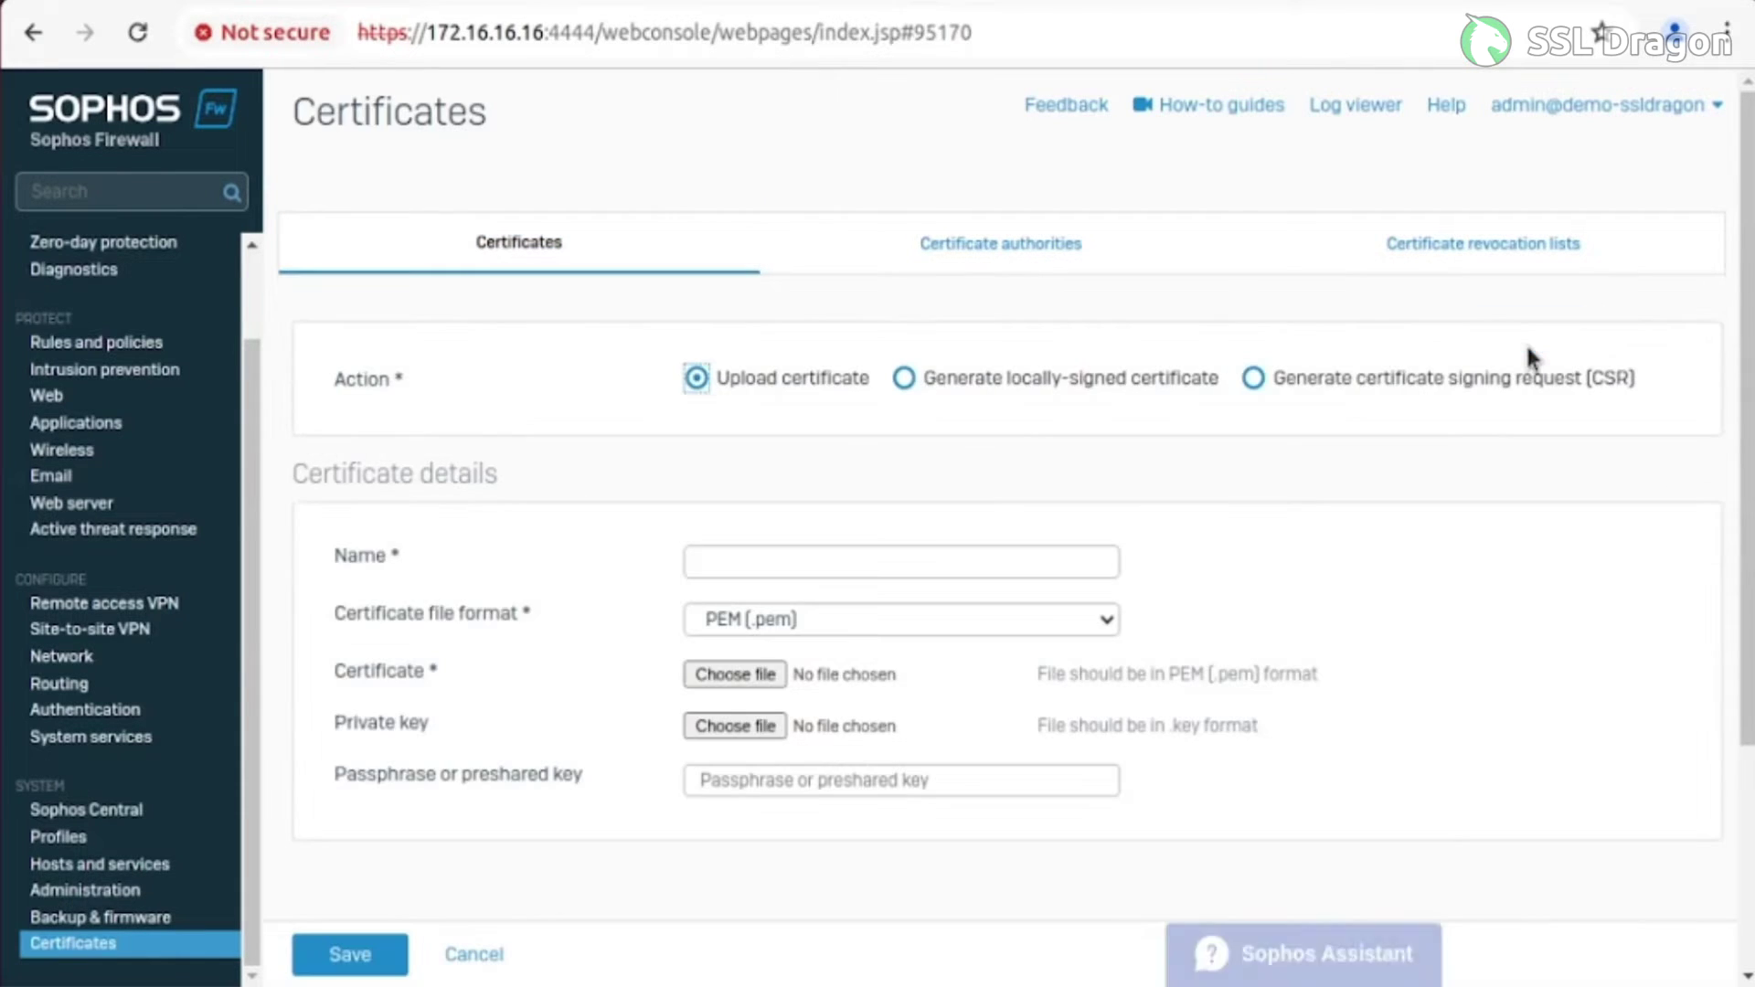
# Name the certificate demo-ssldragon with PKCS12 (.pfx or .p12) format and browse for its file
pyautogui.click(734, 556)
pyautogui.write('demo')
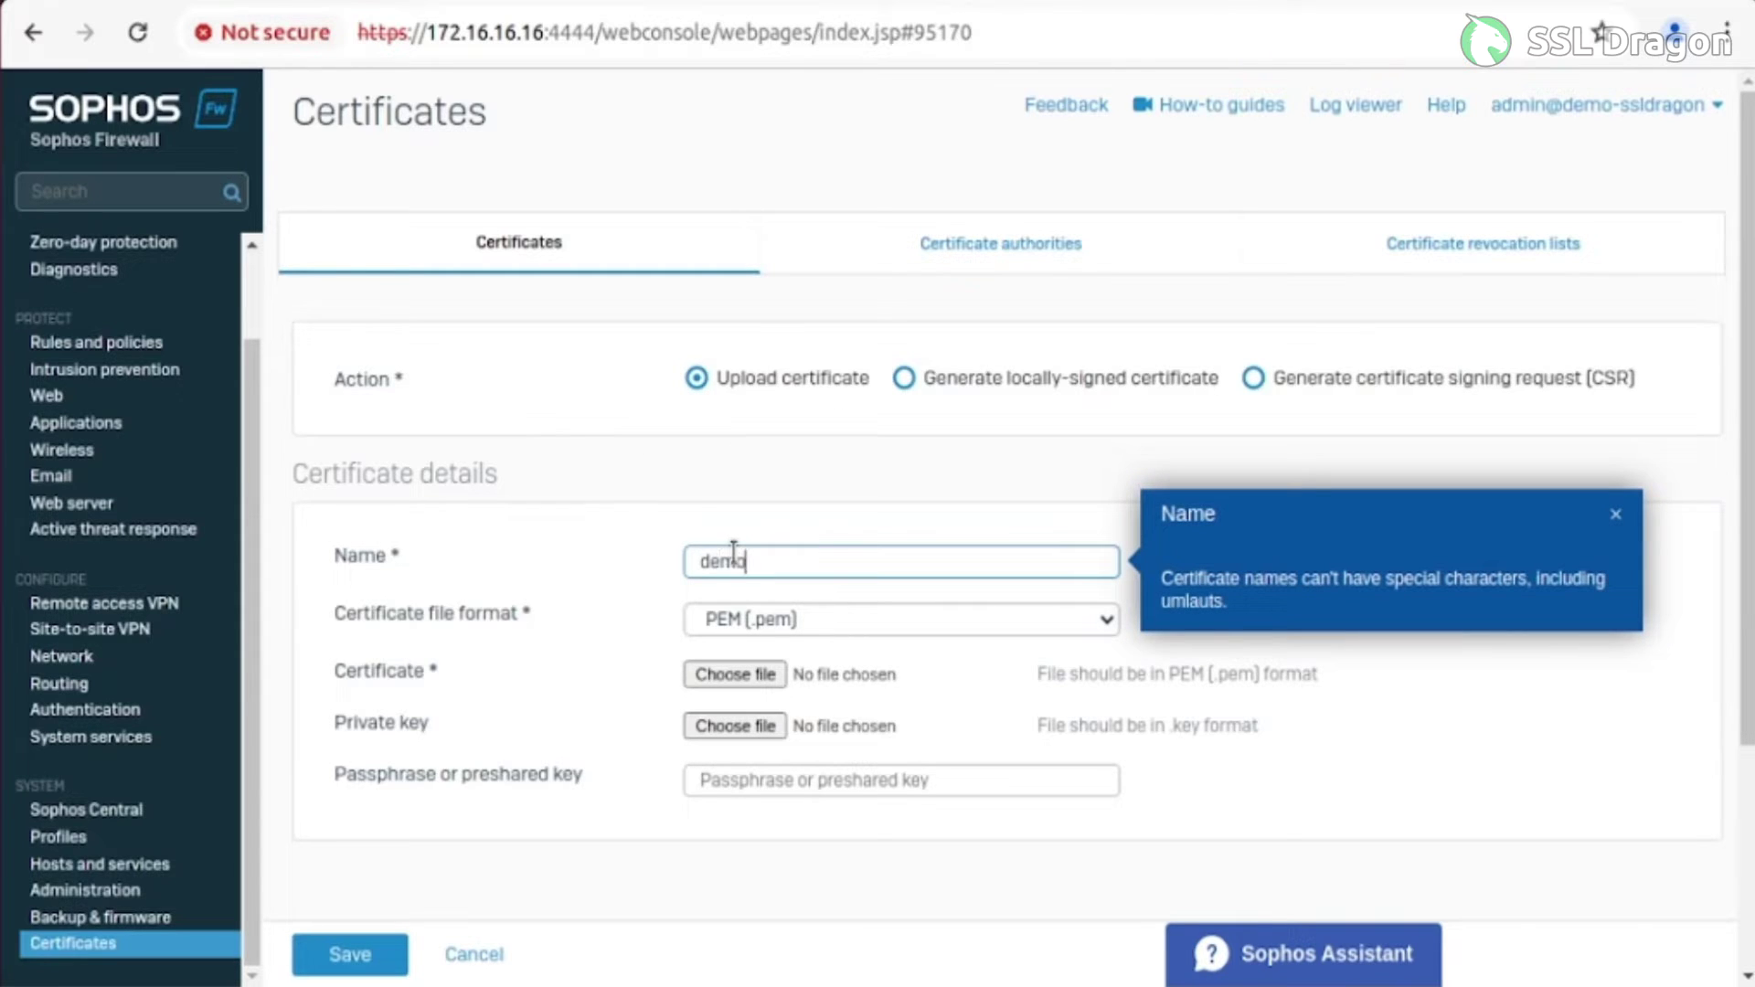
pyautogui.write('-ssldragon')
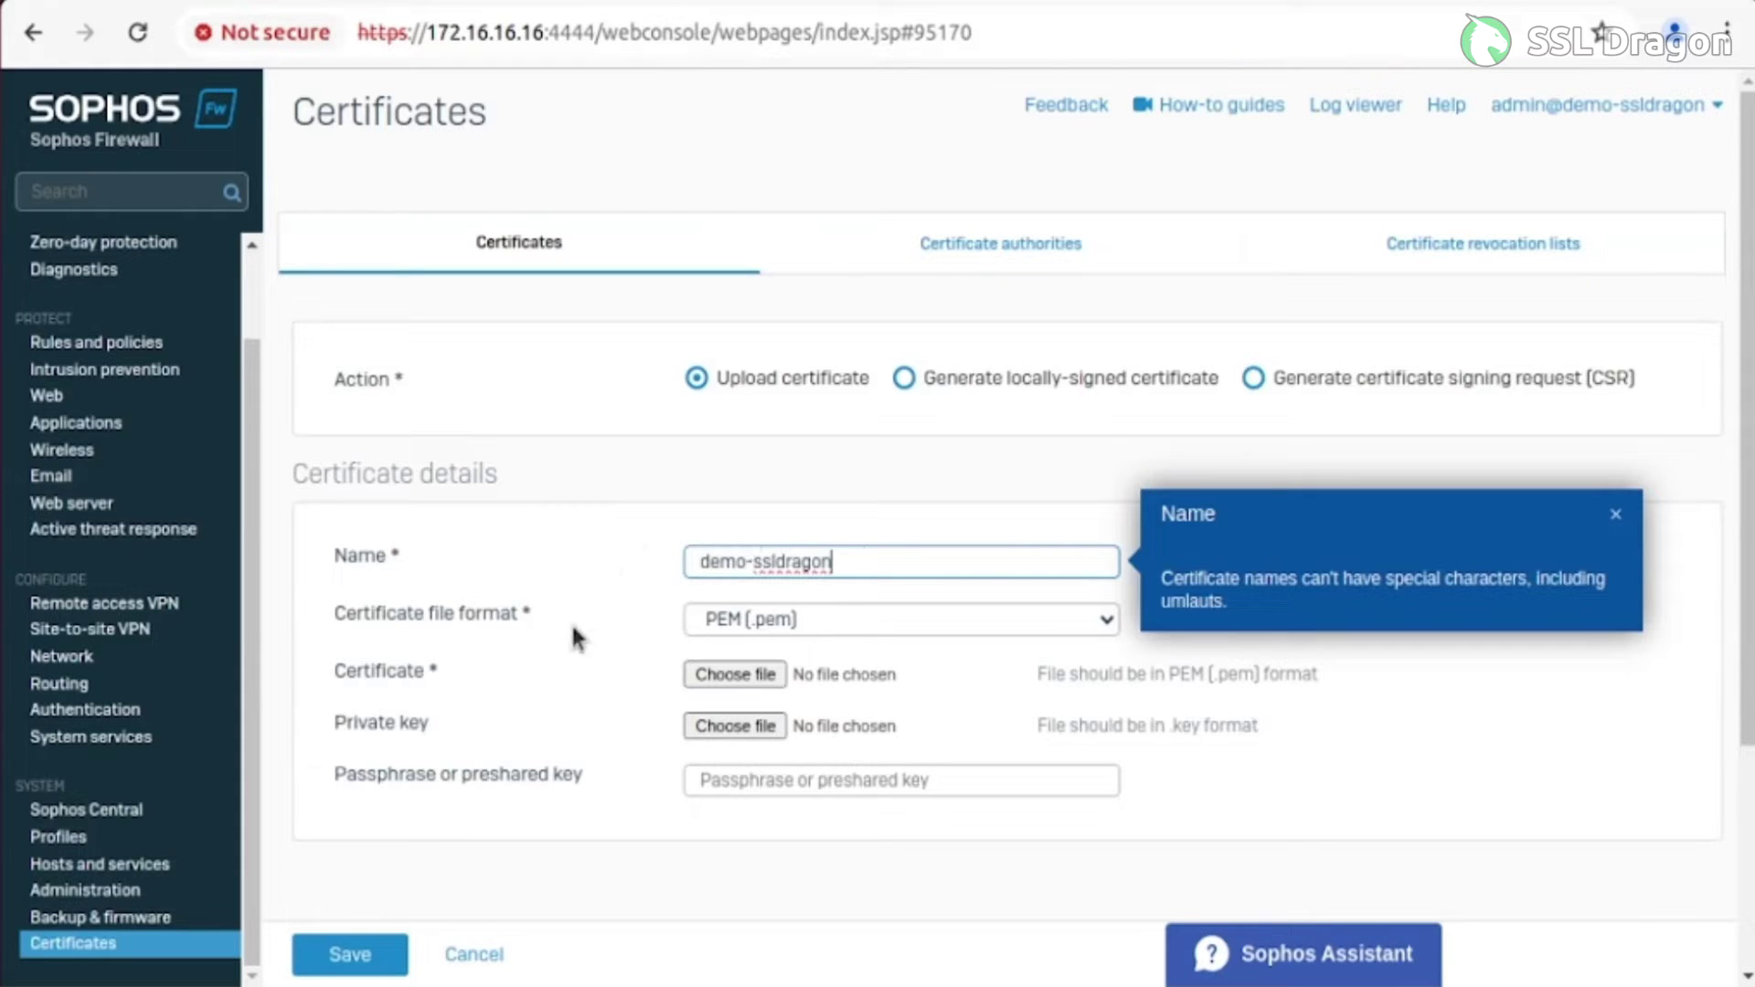
pyautogui.click(843, 622)
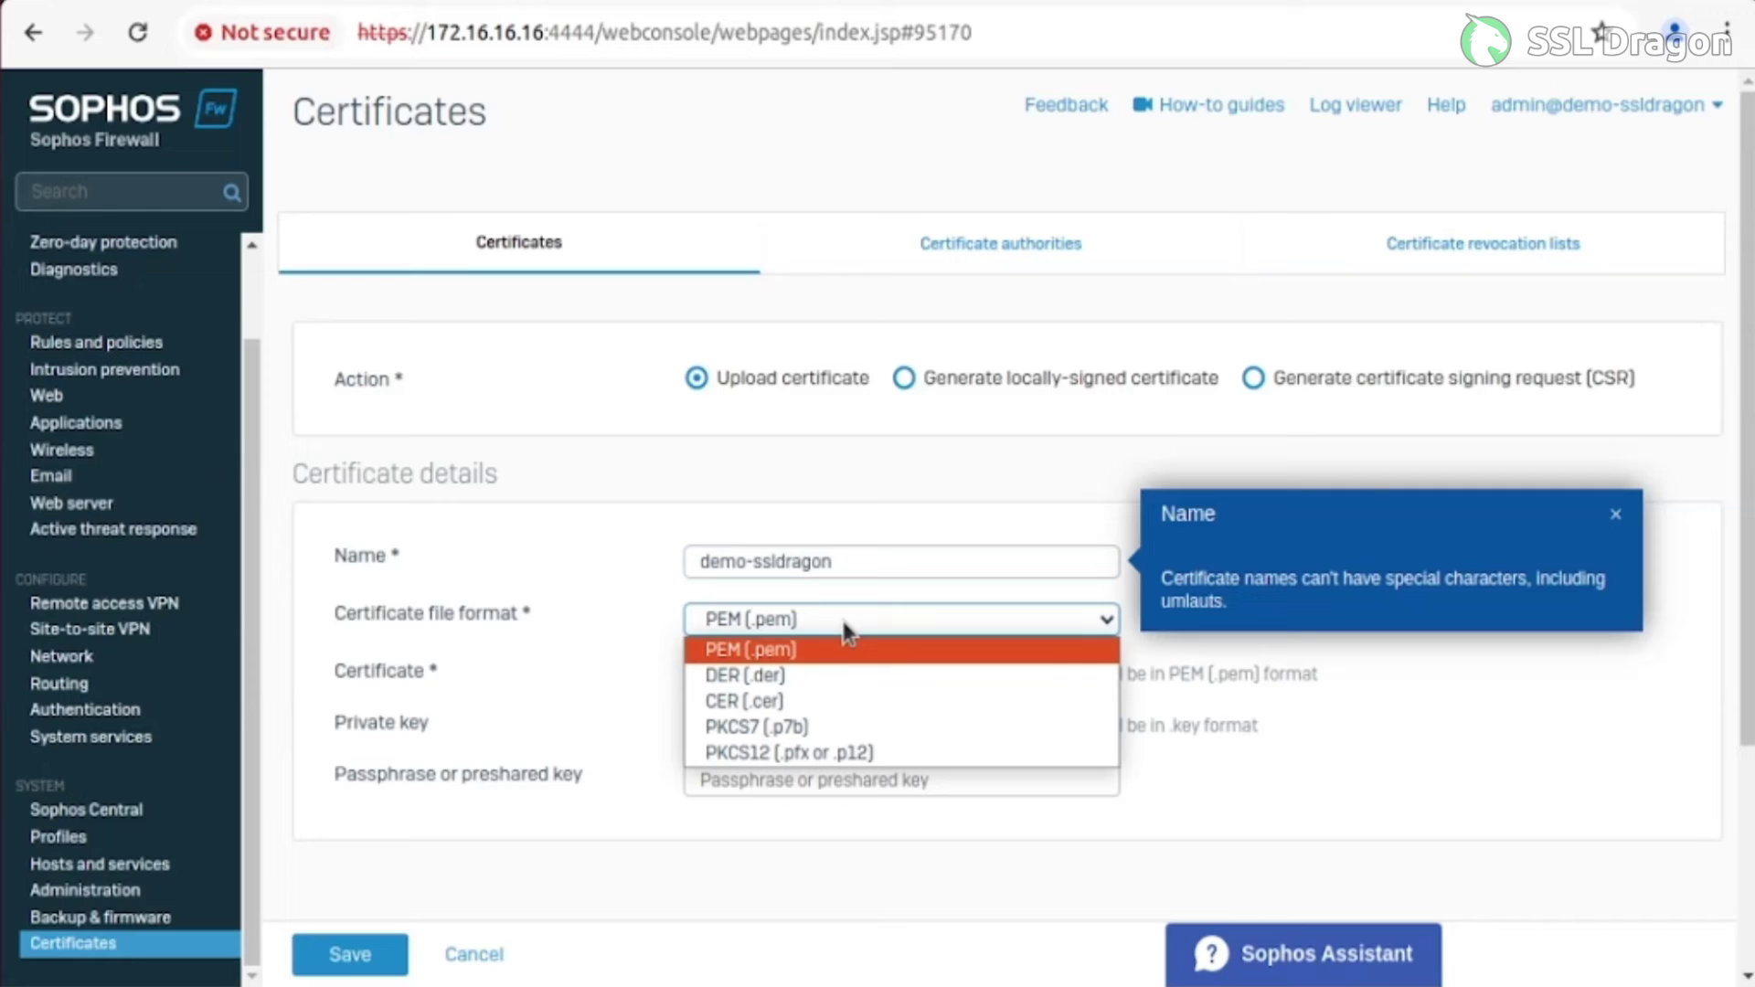
pyautogui.click(802, 755)
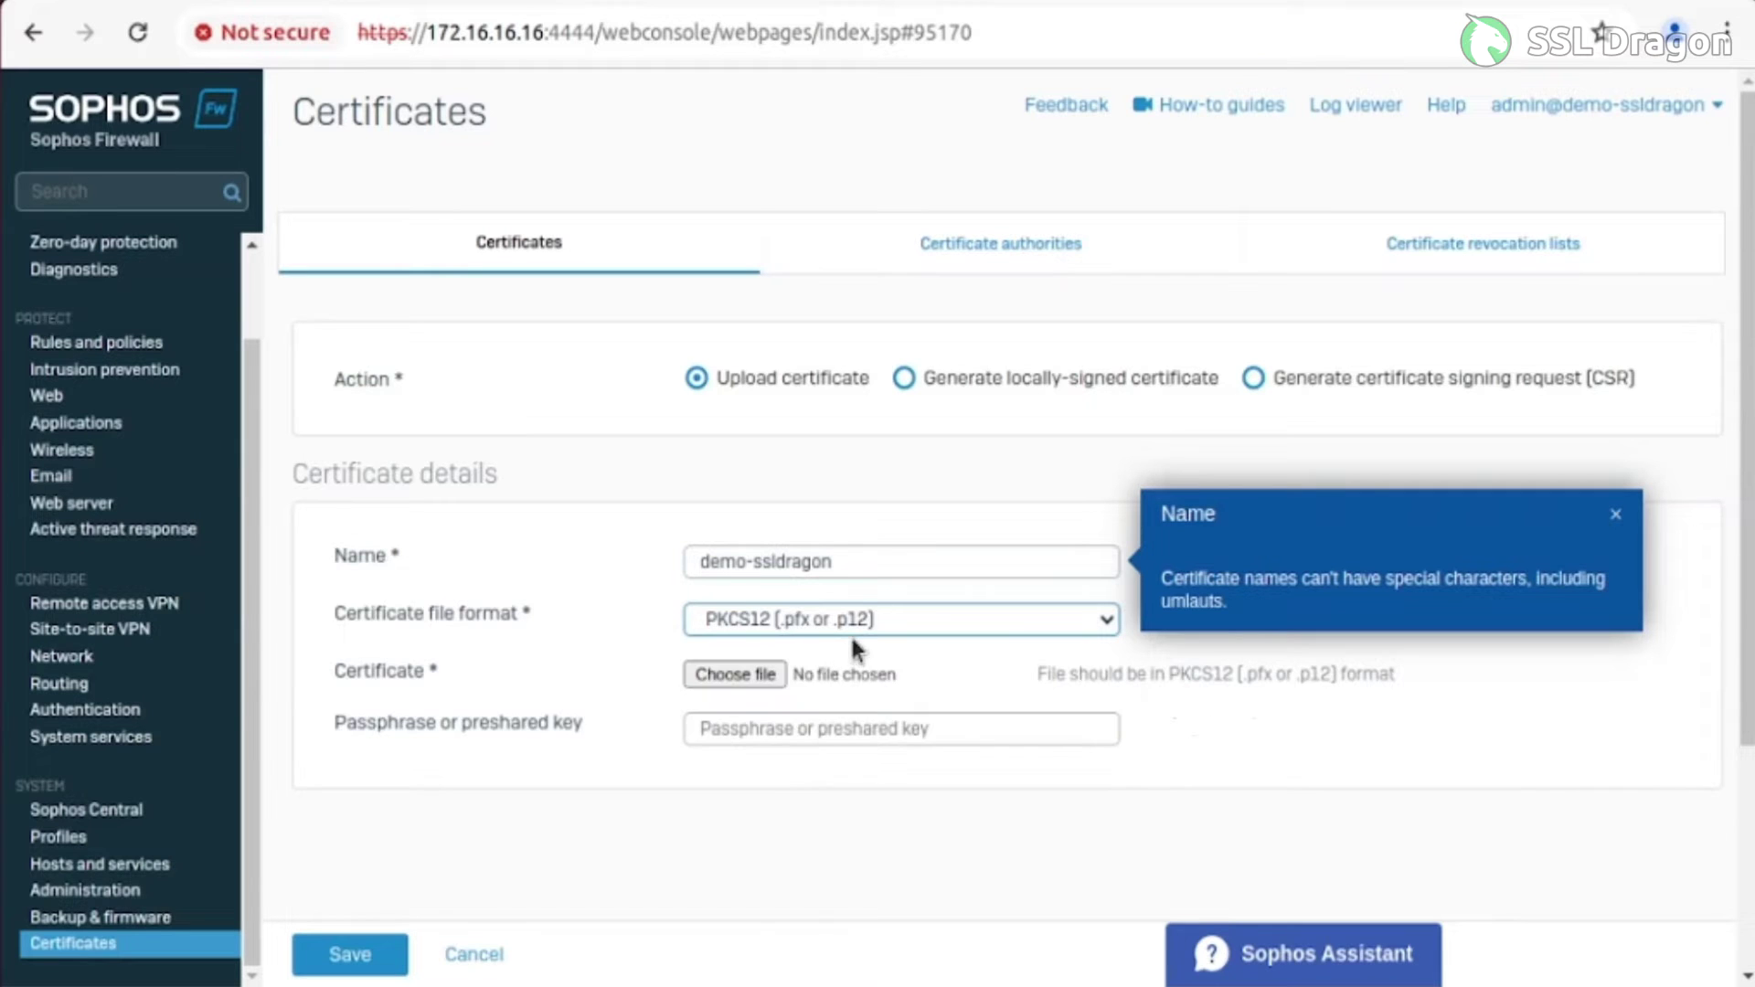
pyautogui.click(731, 678)
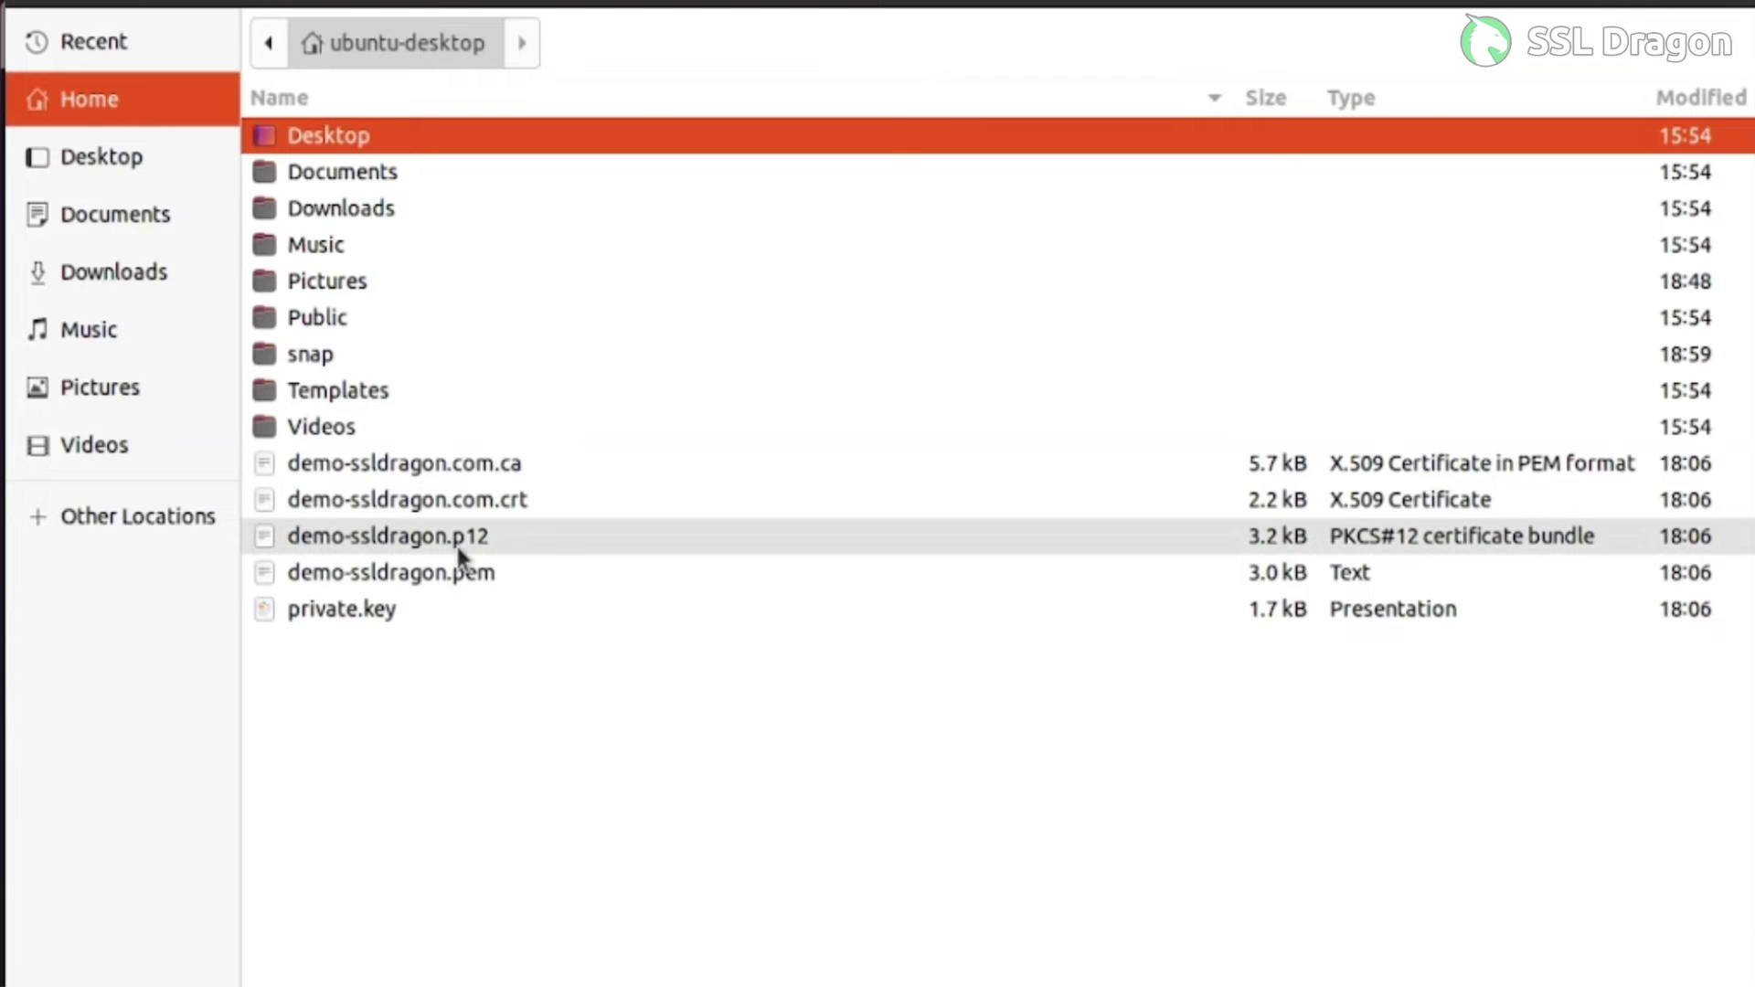
# Attach demo-ssldragon.p12 as the certificate file
pyautogui.click(451, 541)
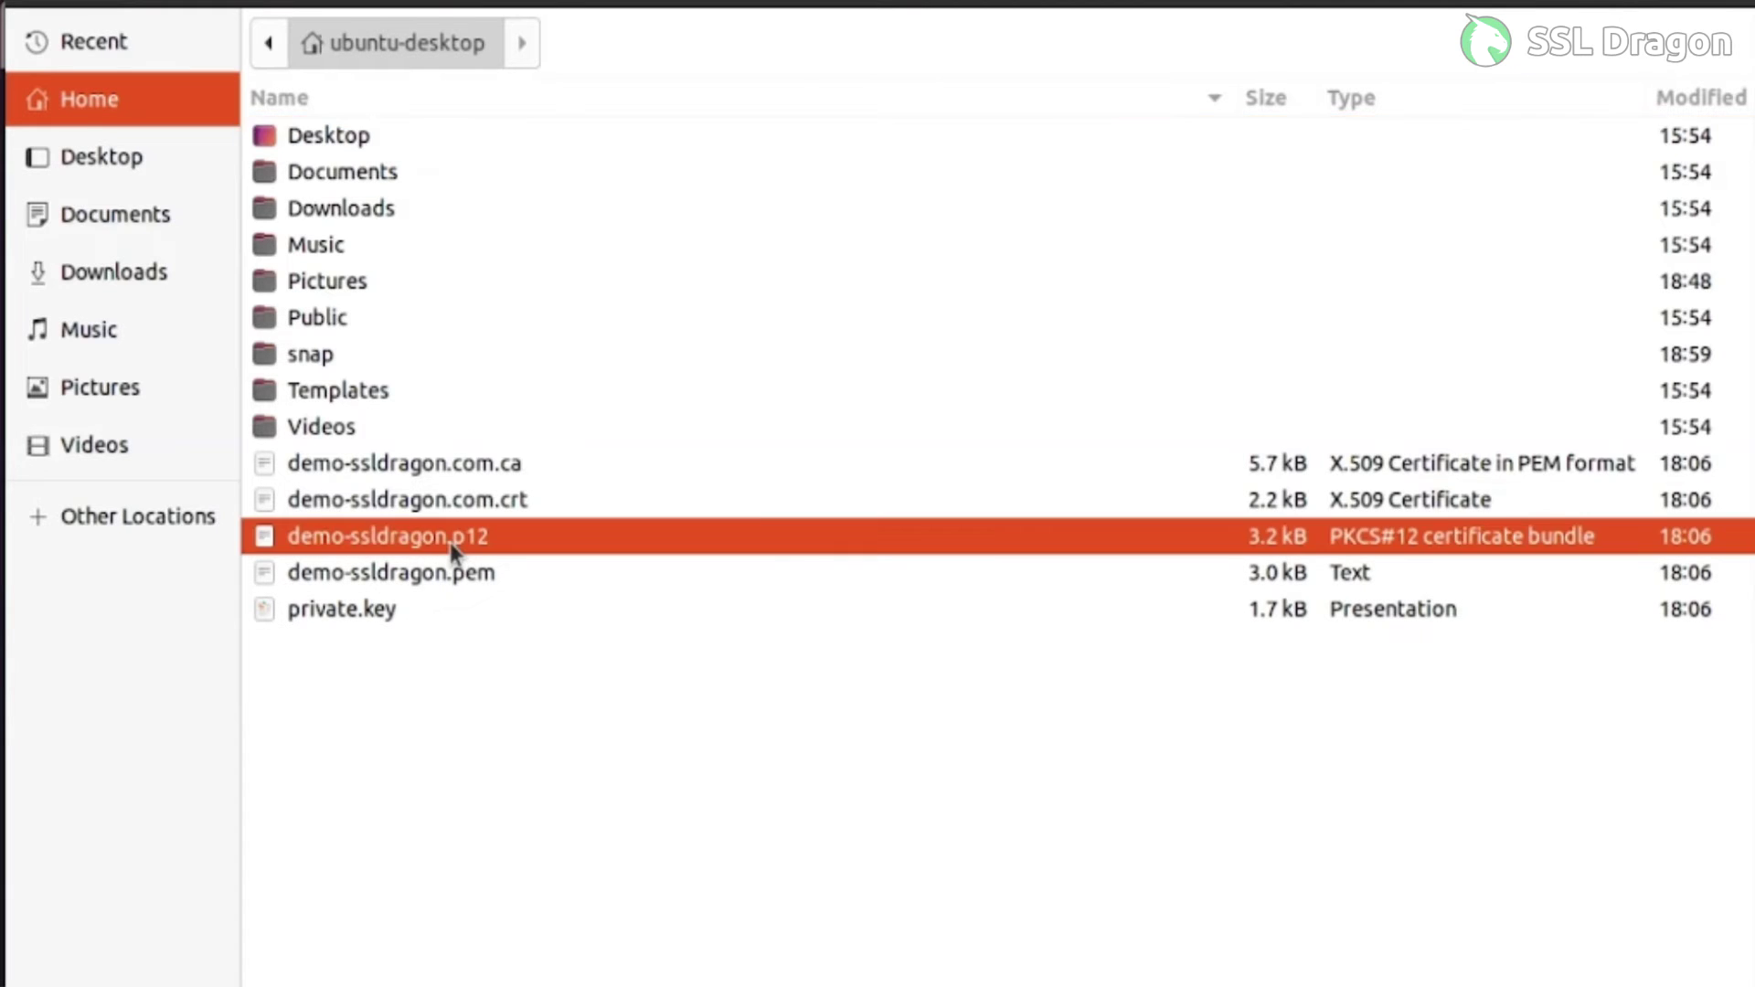
pyautogui.doubleClick(449, 541)
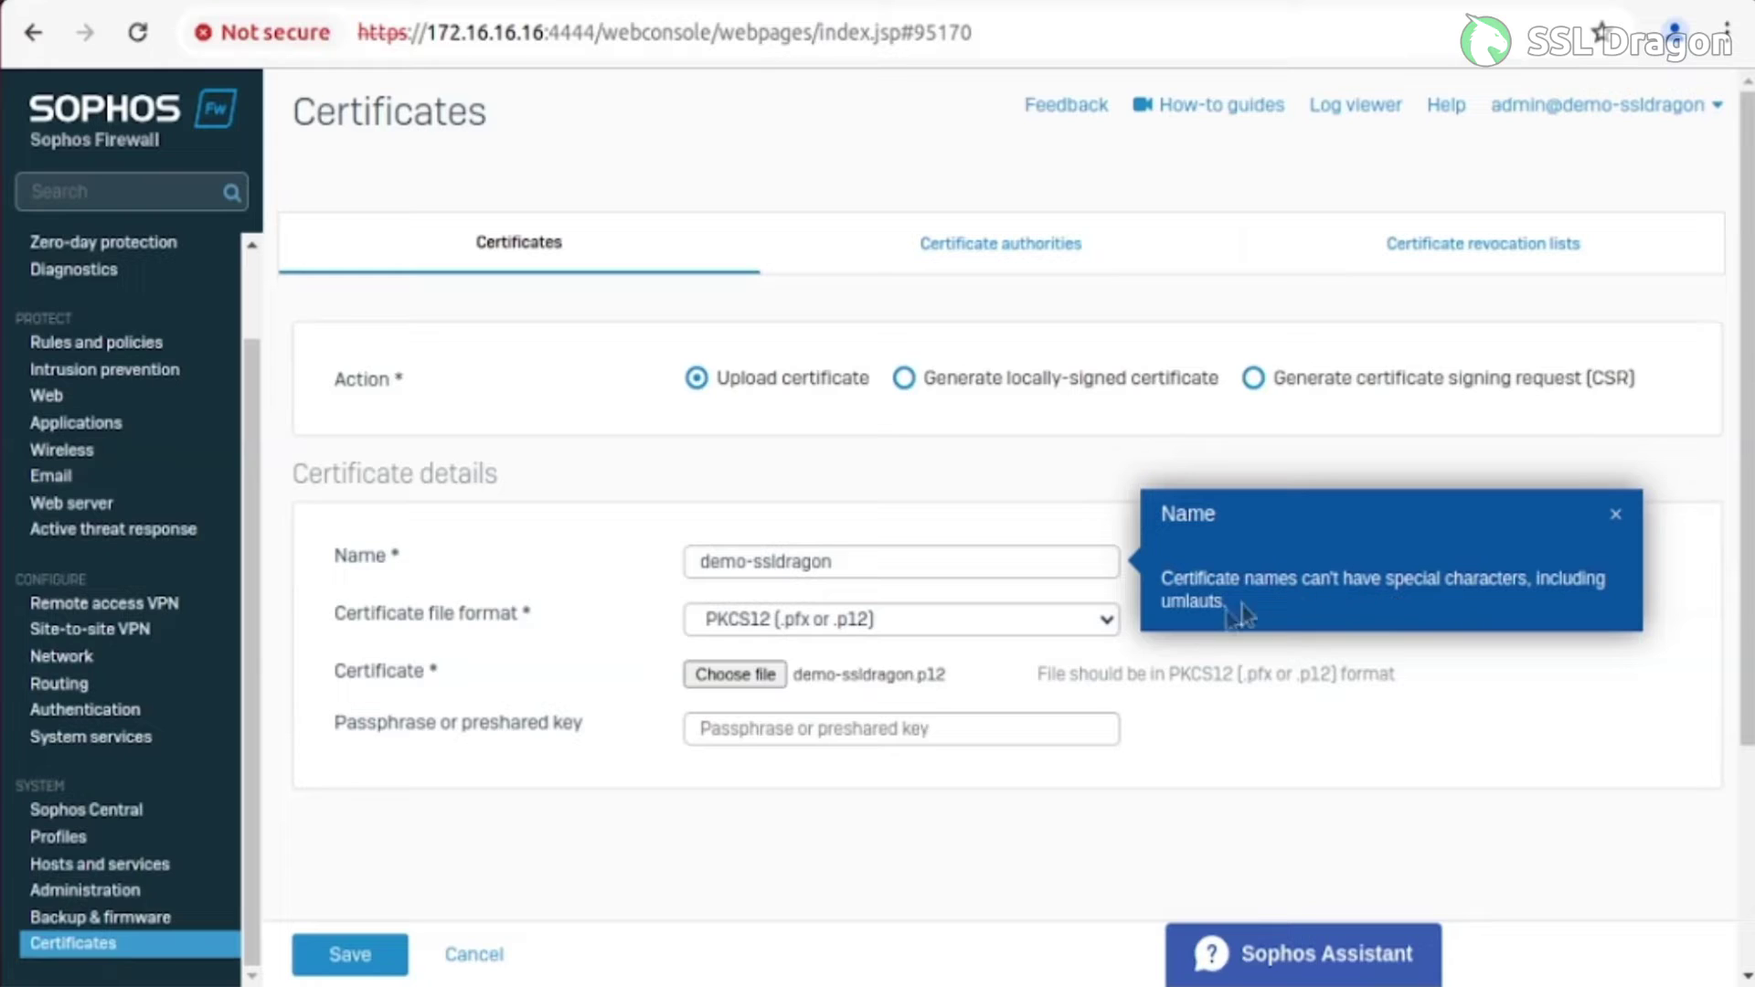
# Enter the certificate's passphrase and save the demo-ssldragon certificate
pyautogui.click(791, 731)
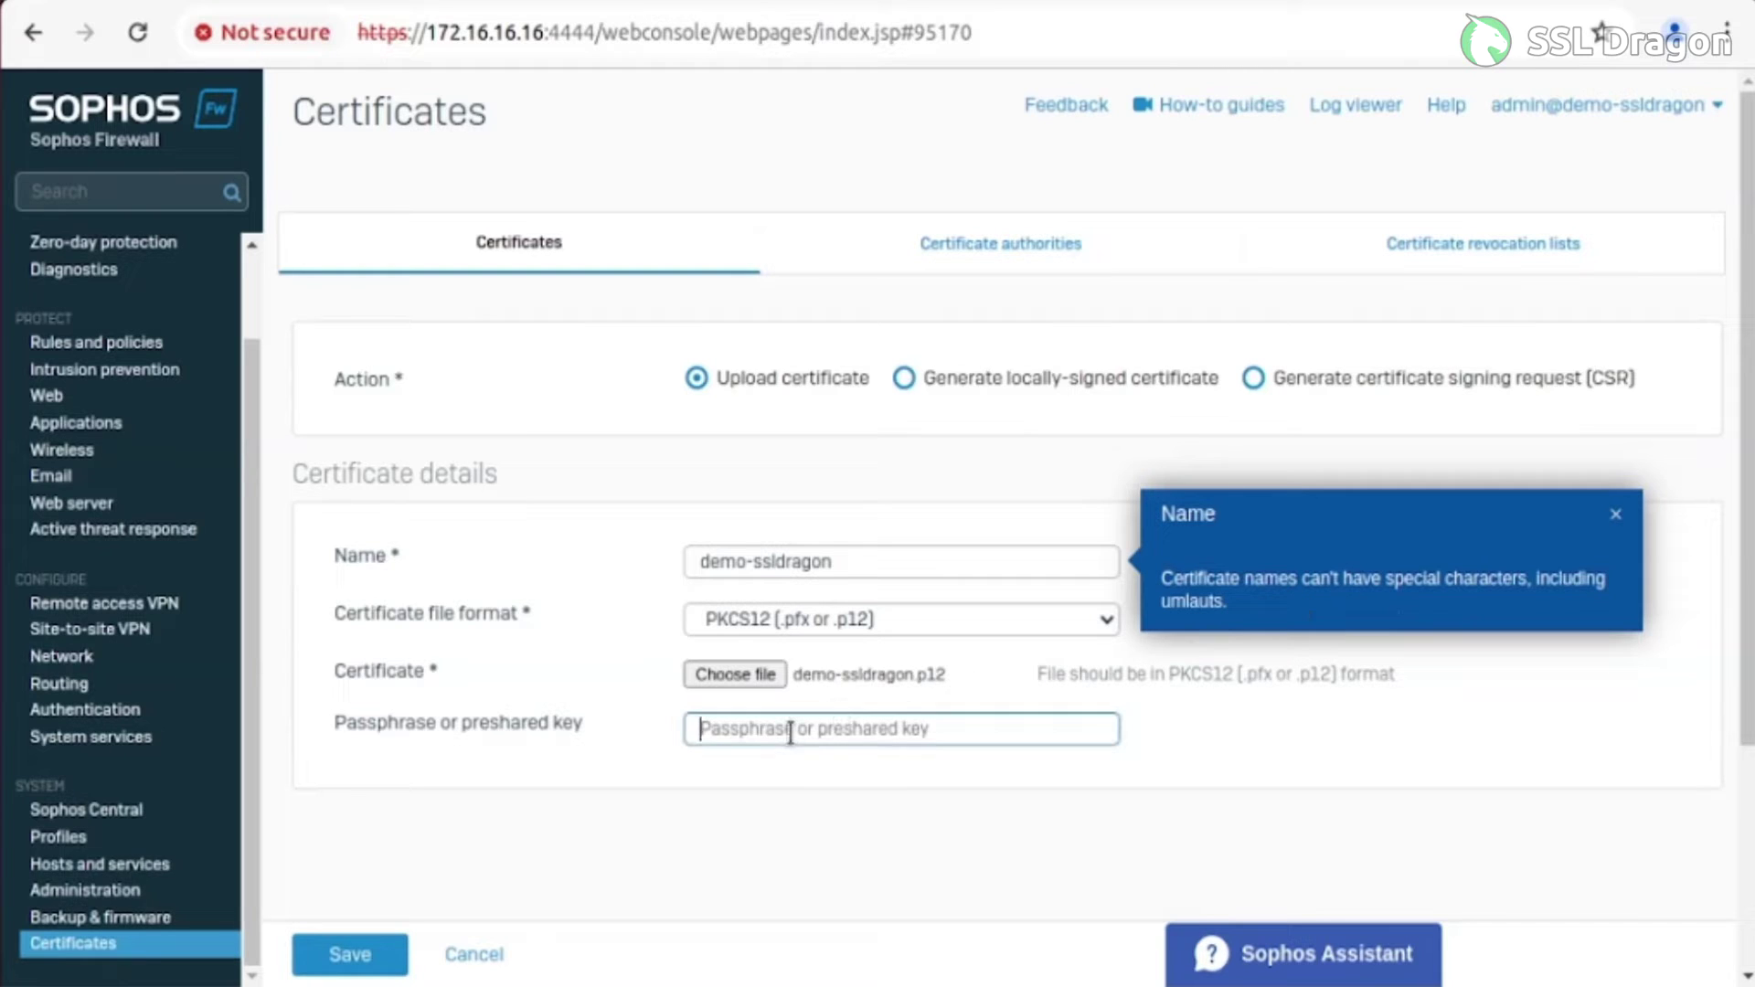
pyautogui.click(1616, 516)
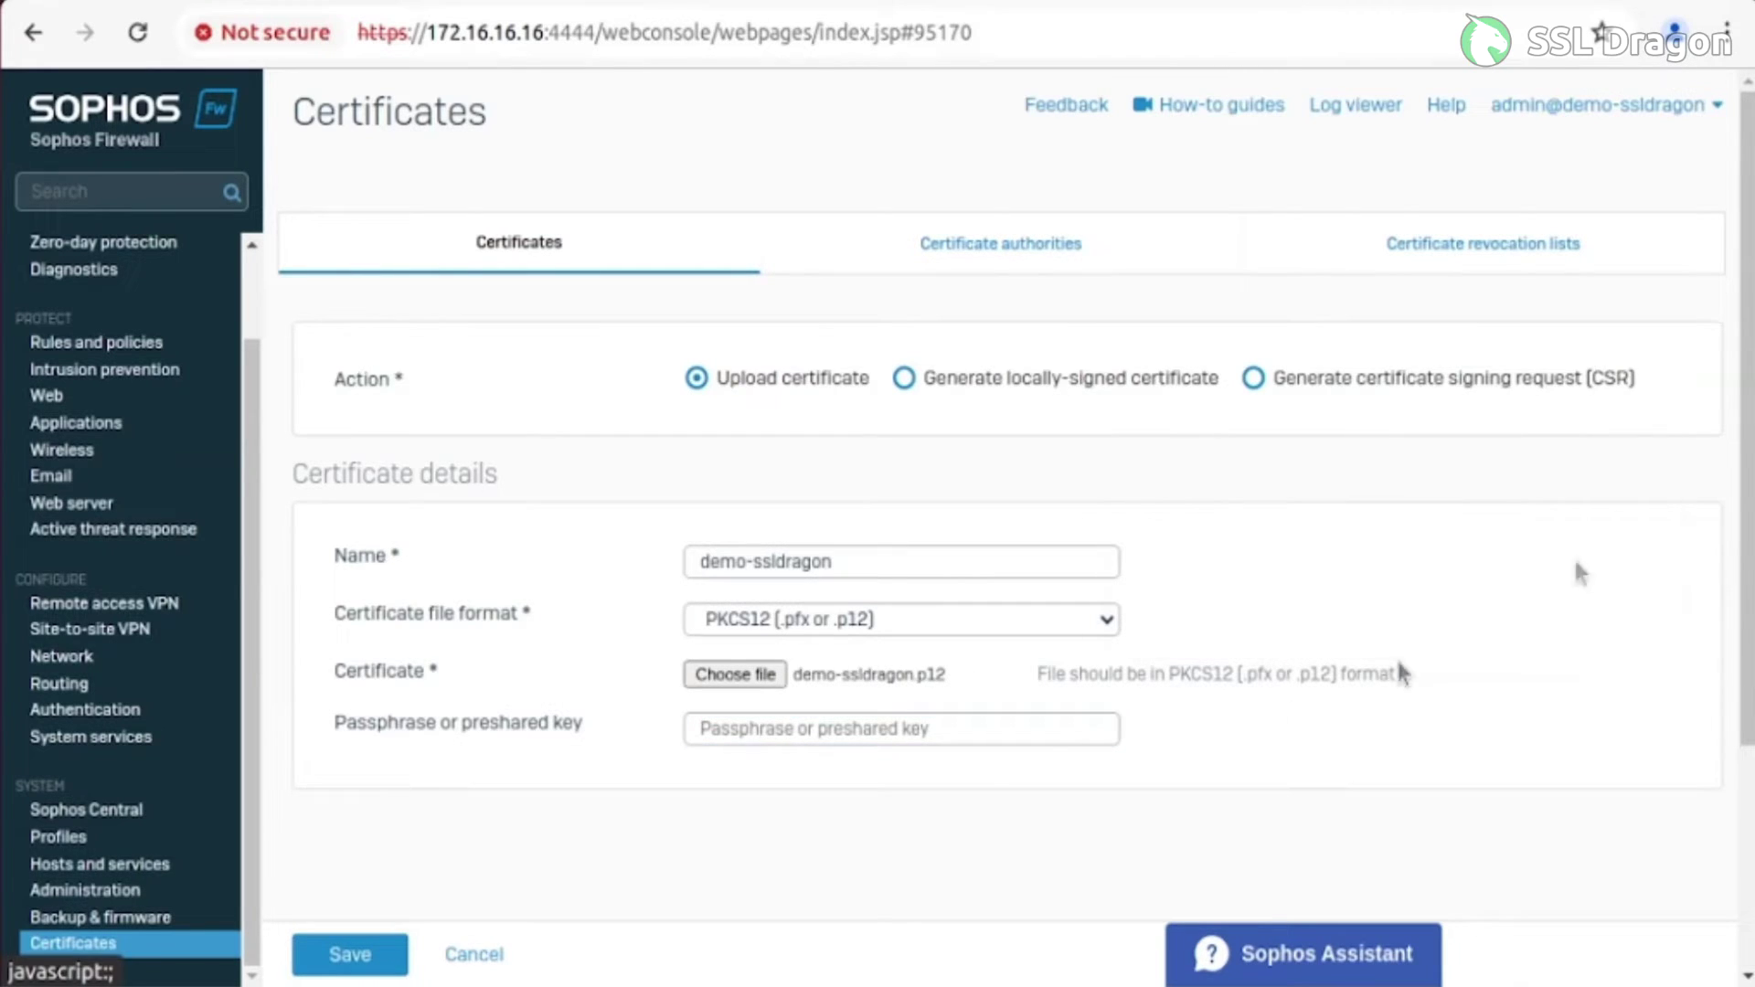
pyautogui.click(825, 731)
pyautogui.write('123456')
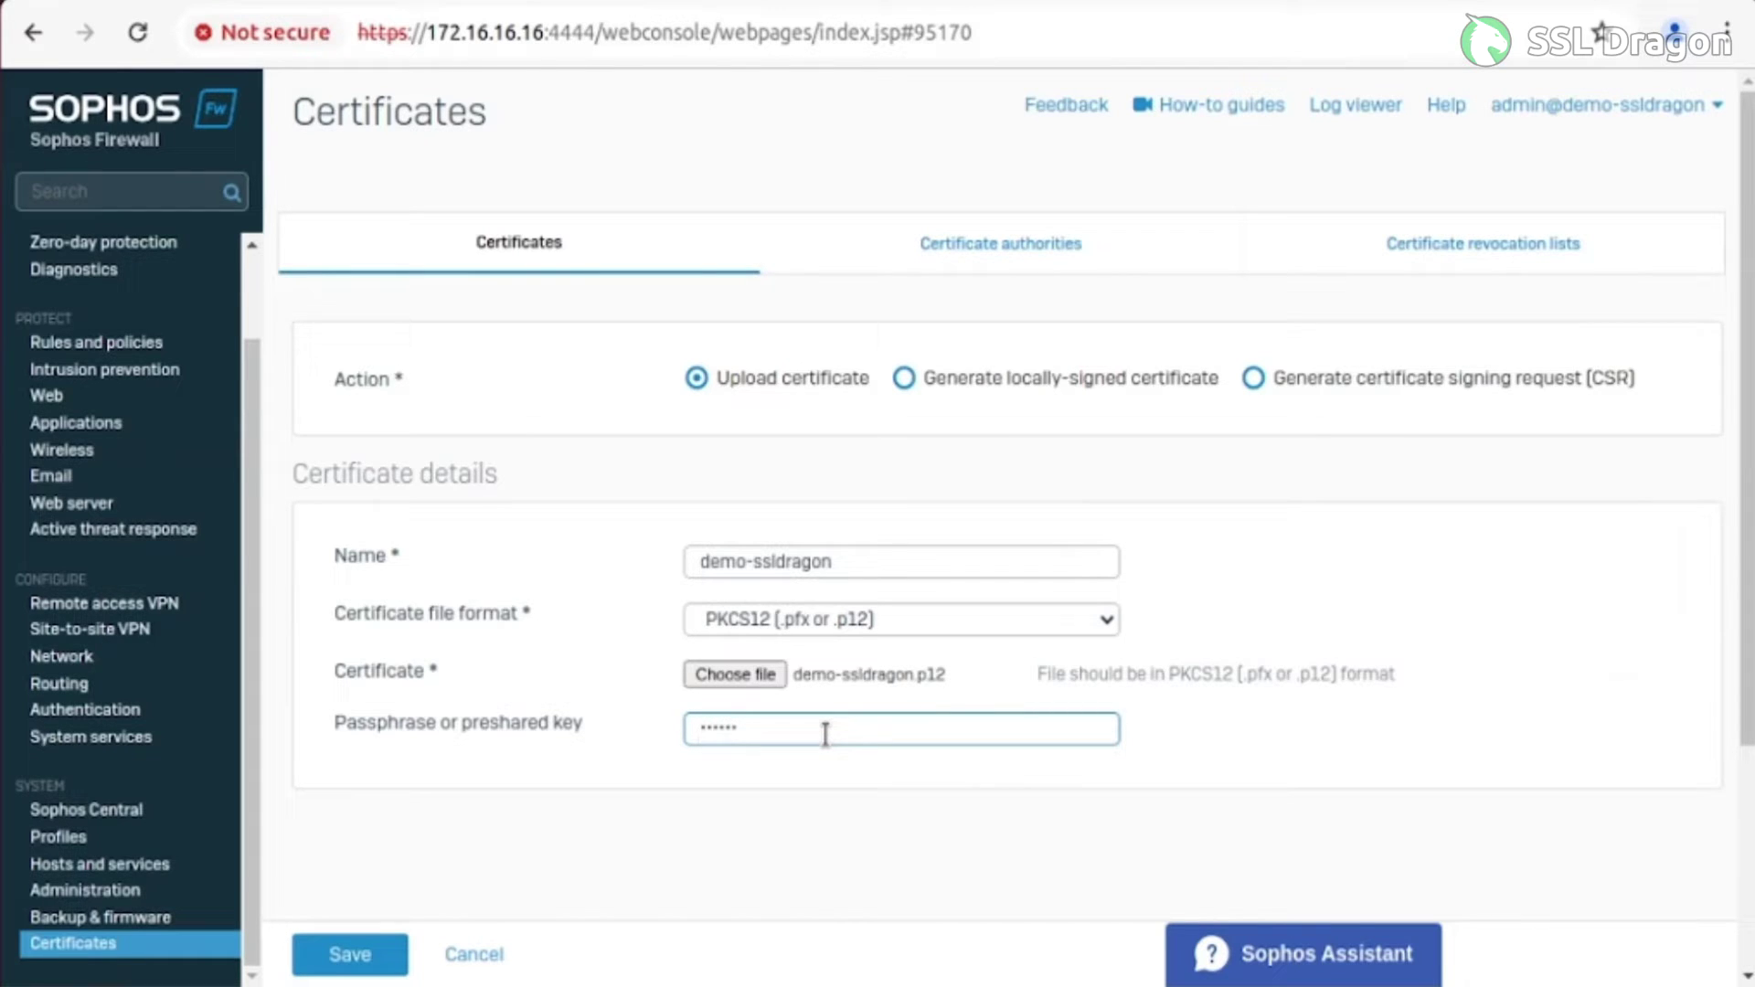
pyautogui.click(334, 951)
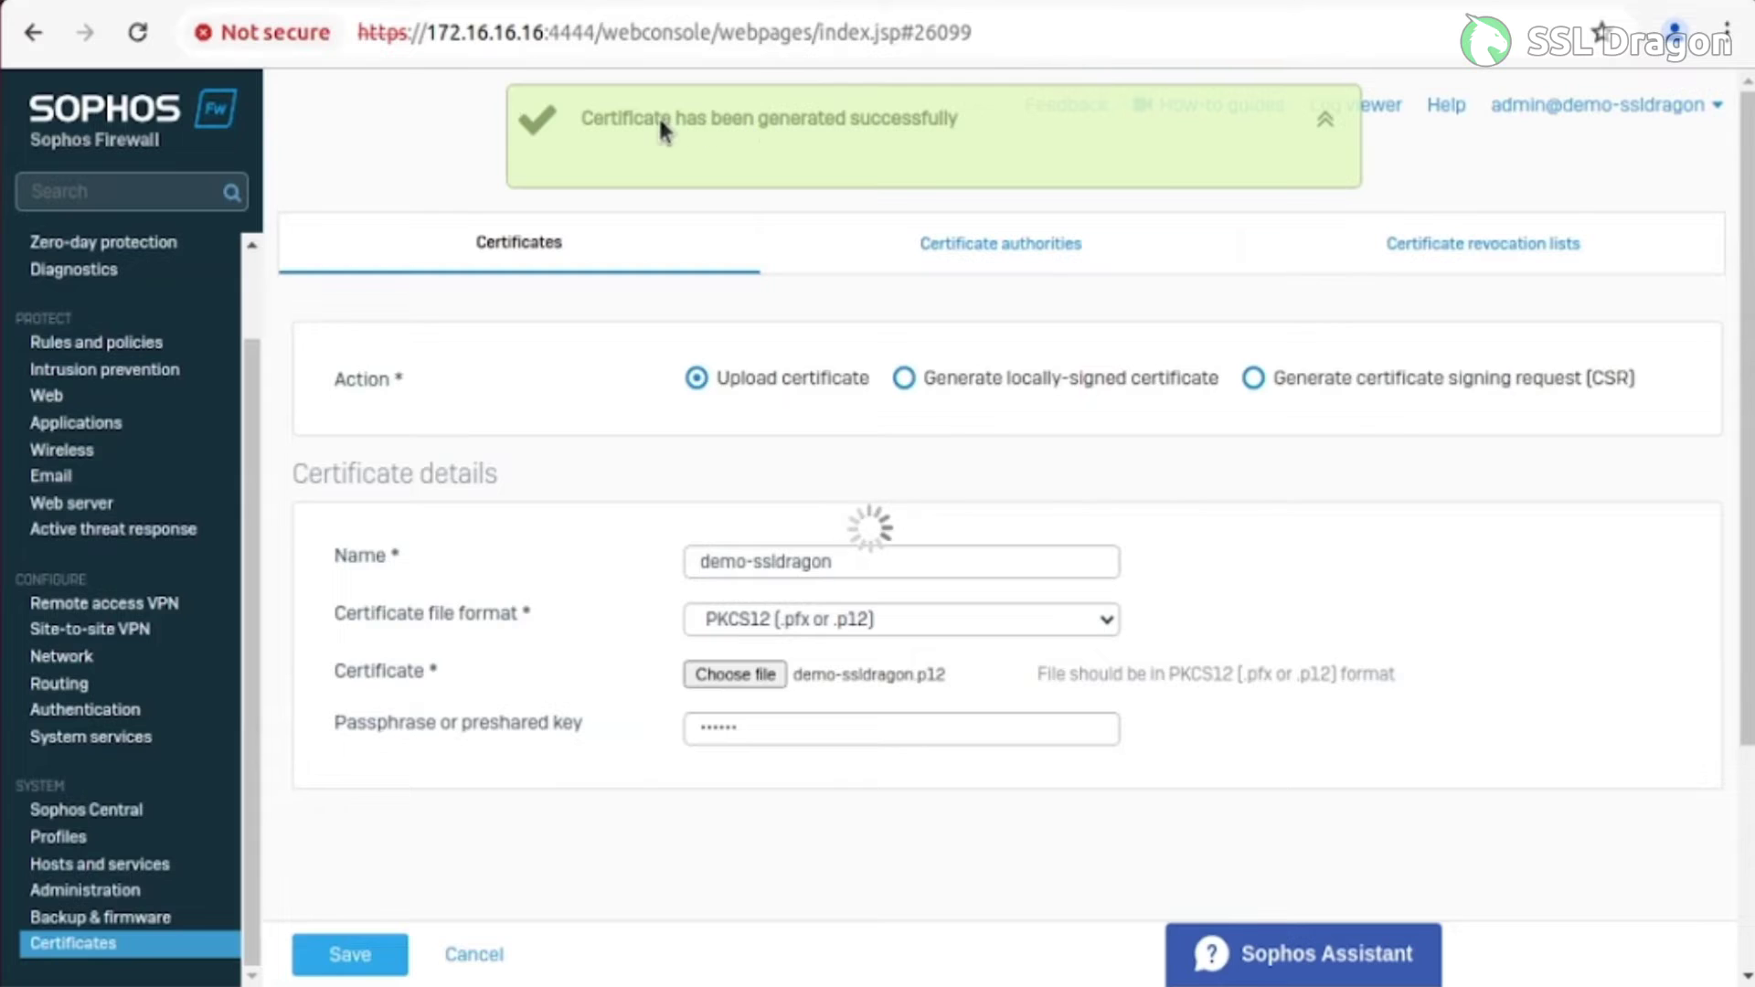
# On the Certificate authorities tab, add a new CA and browse for its certificate file
pyautogui.click(976, 265)
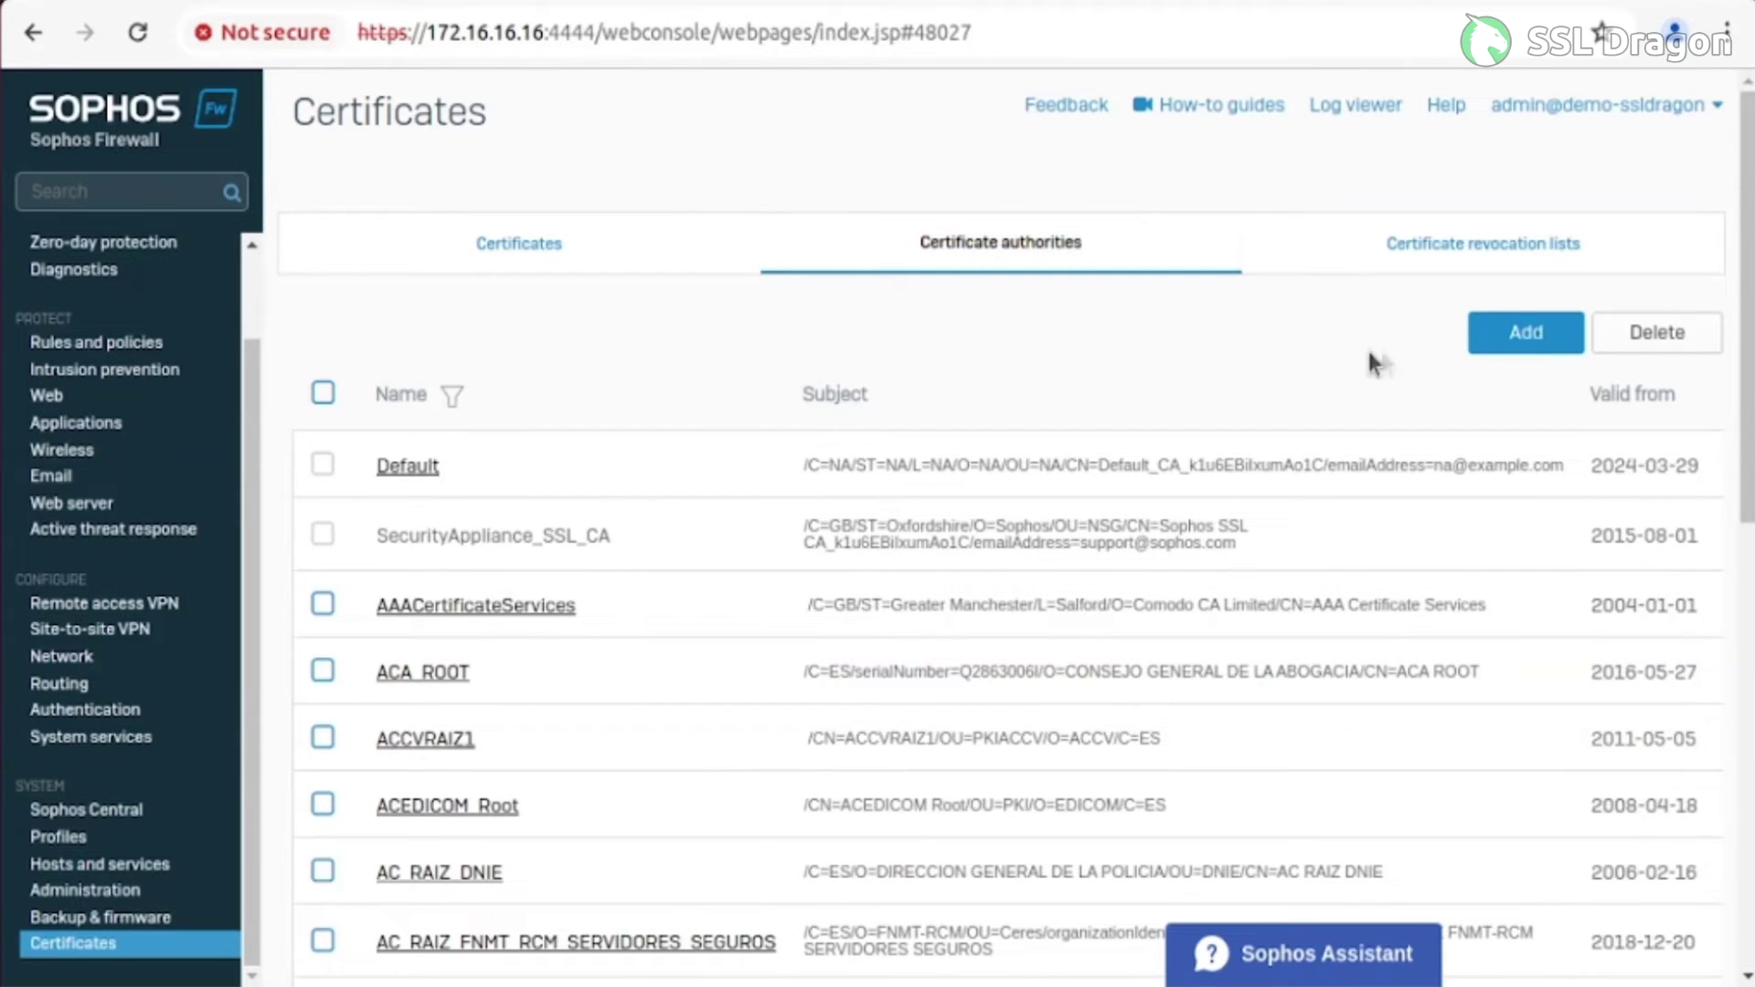
pyautogui.click(1522, 343)
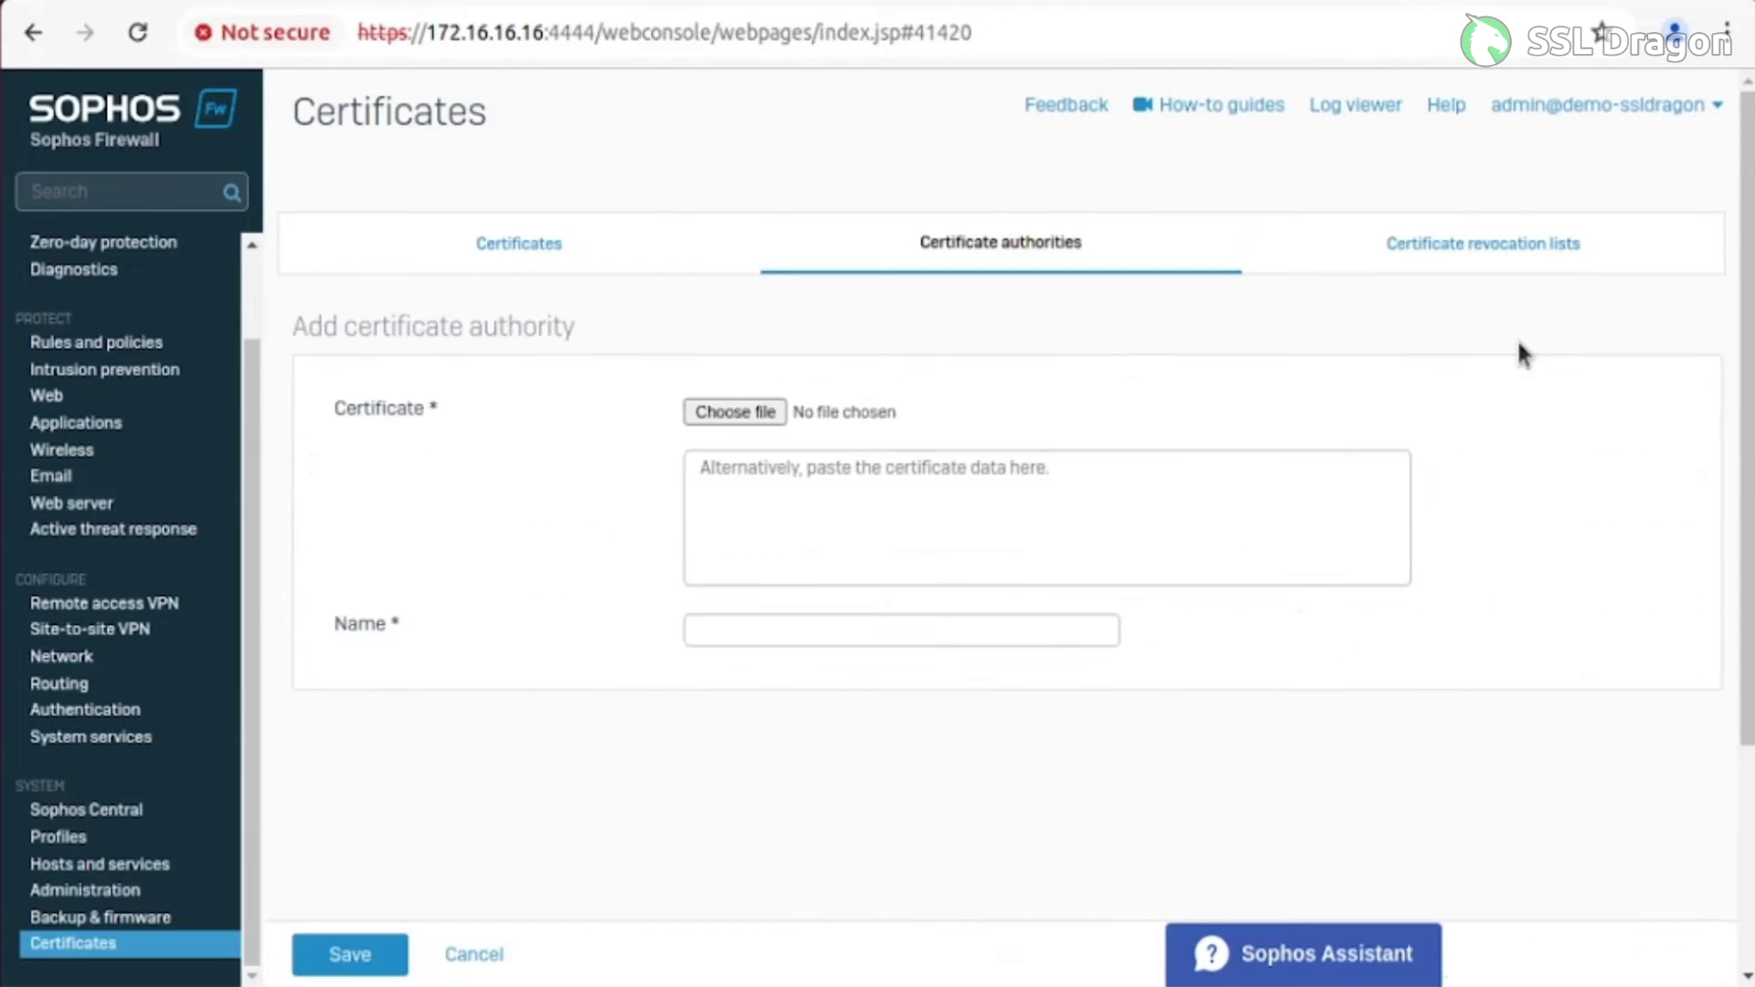
pyautogui.click(748, 411)
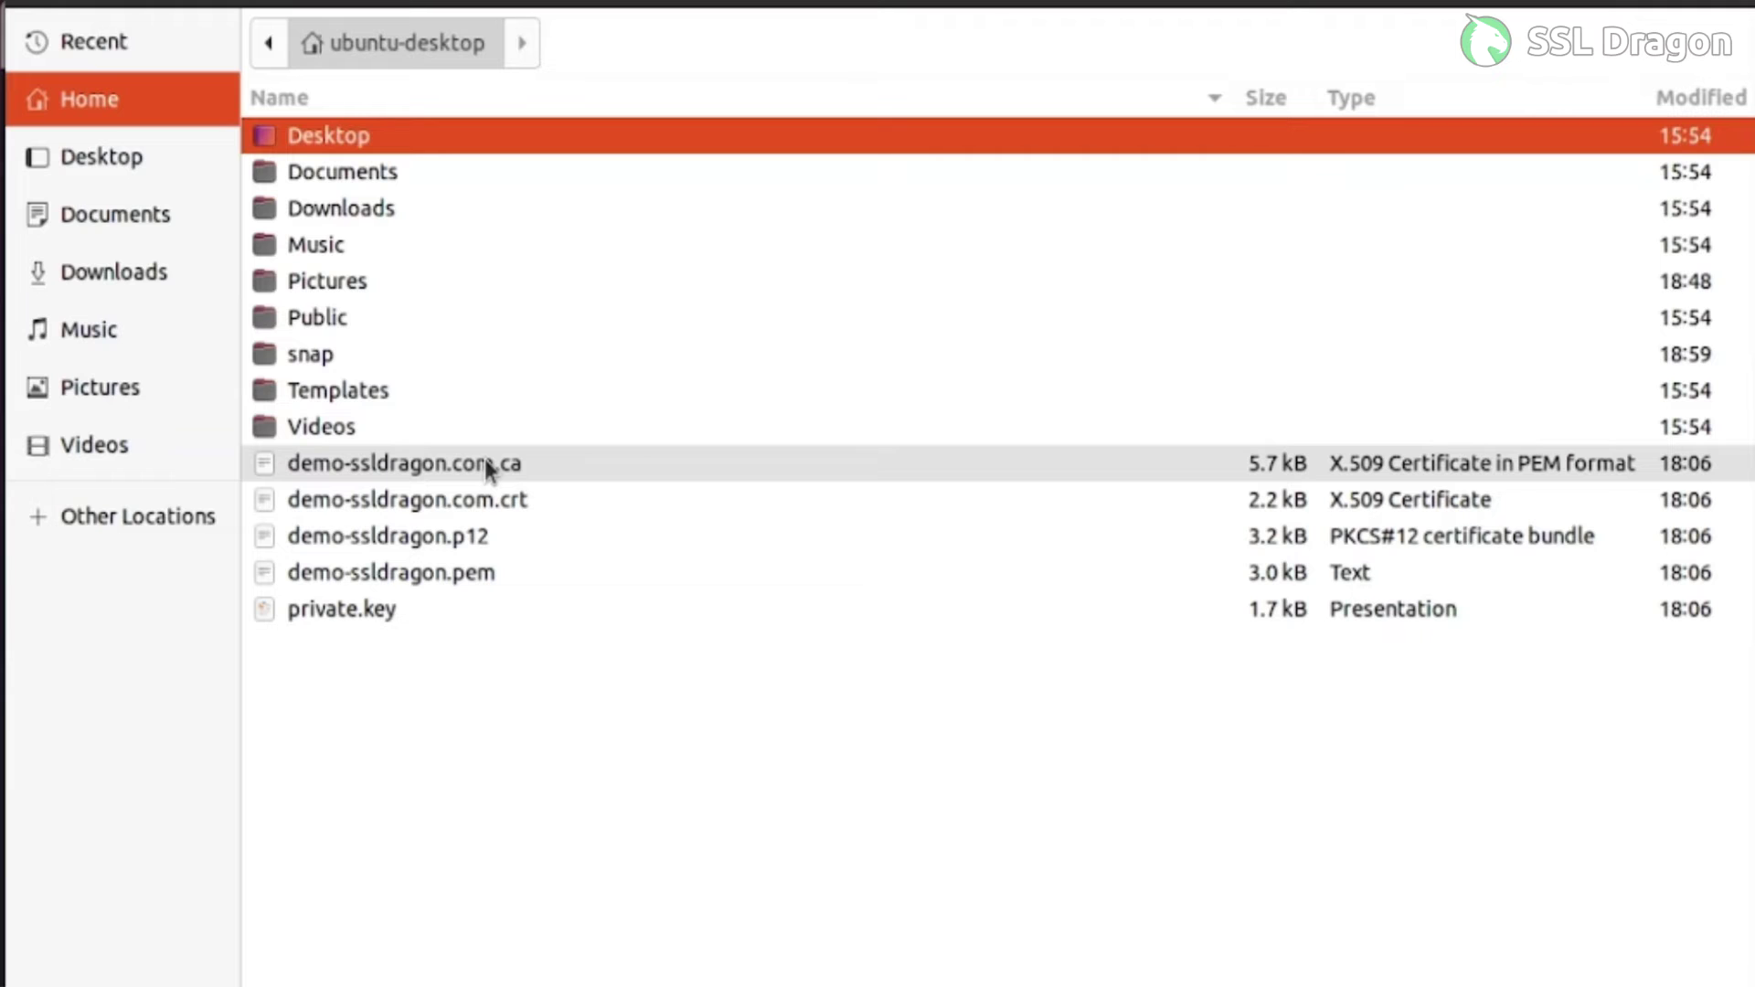
# Load demo-ssldragon.com.ca as the CA certificate file
pyautogui.click(484, 459)
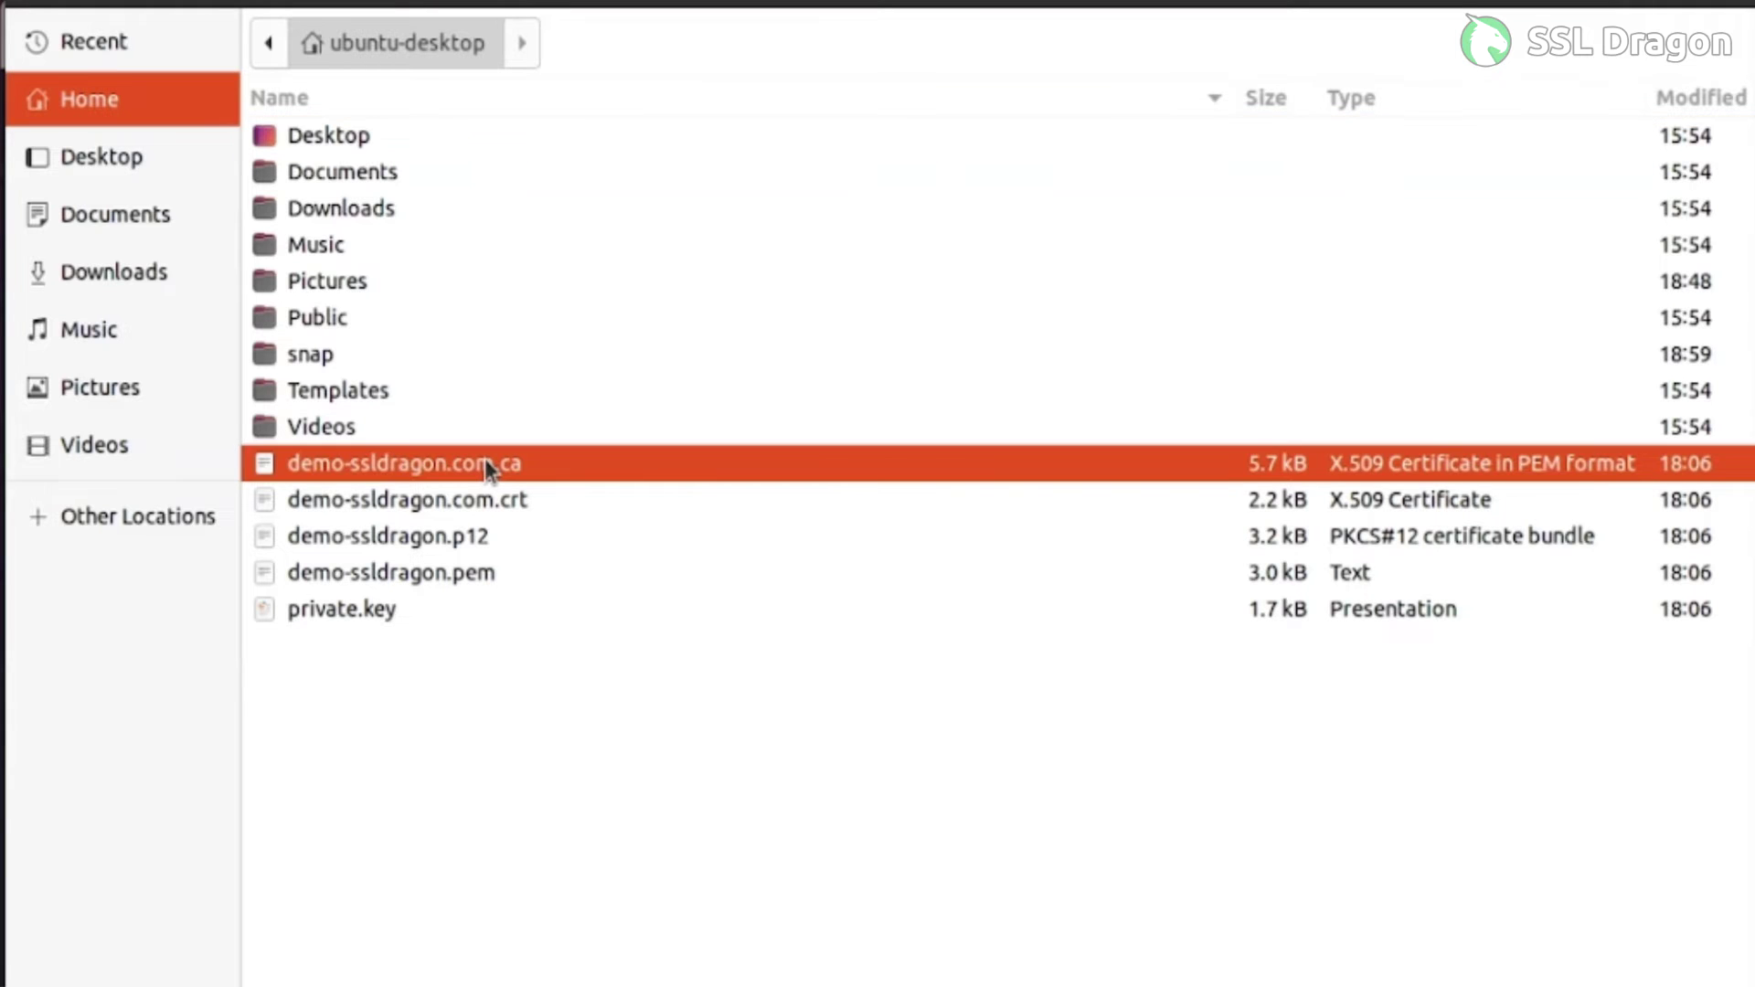
pyautogui.doubleClick(484, 459)
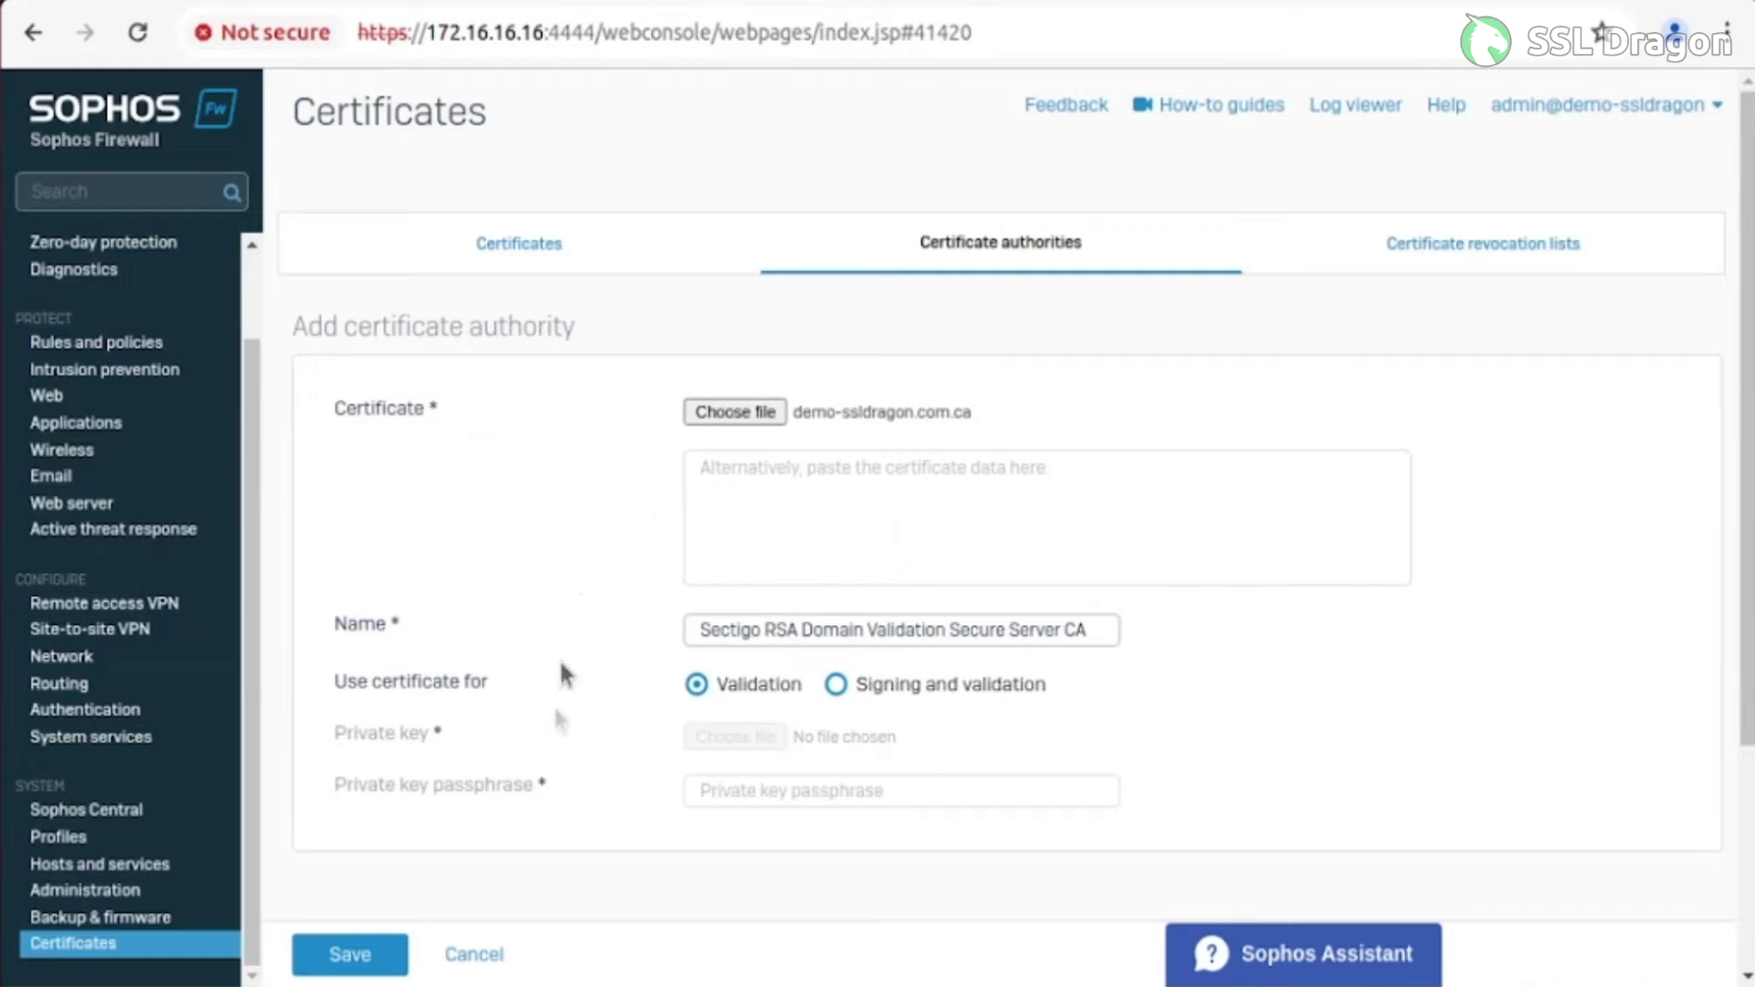
# Save the completed Add certificate authority form for the Sectigo RSA Domain Validation Secure Server CA
pyautogui.scroll(-3, 557, 604)
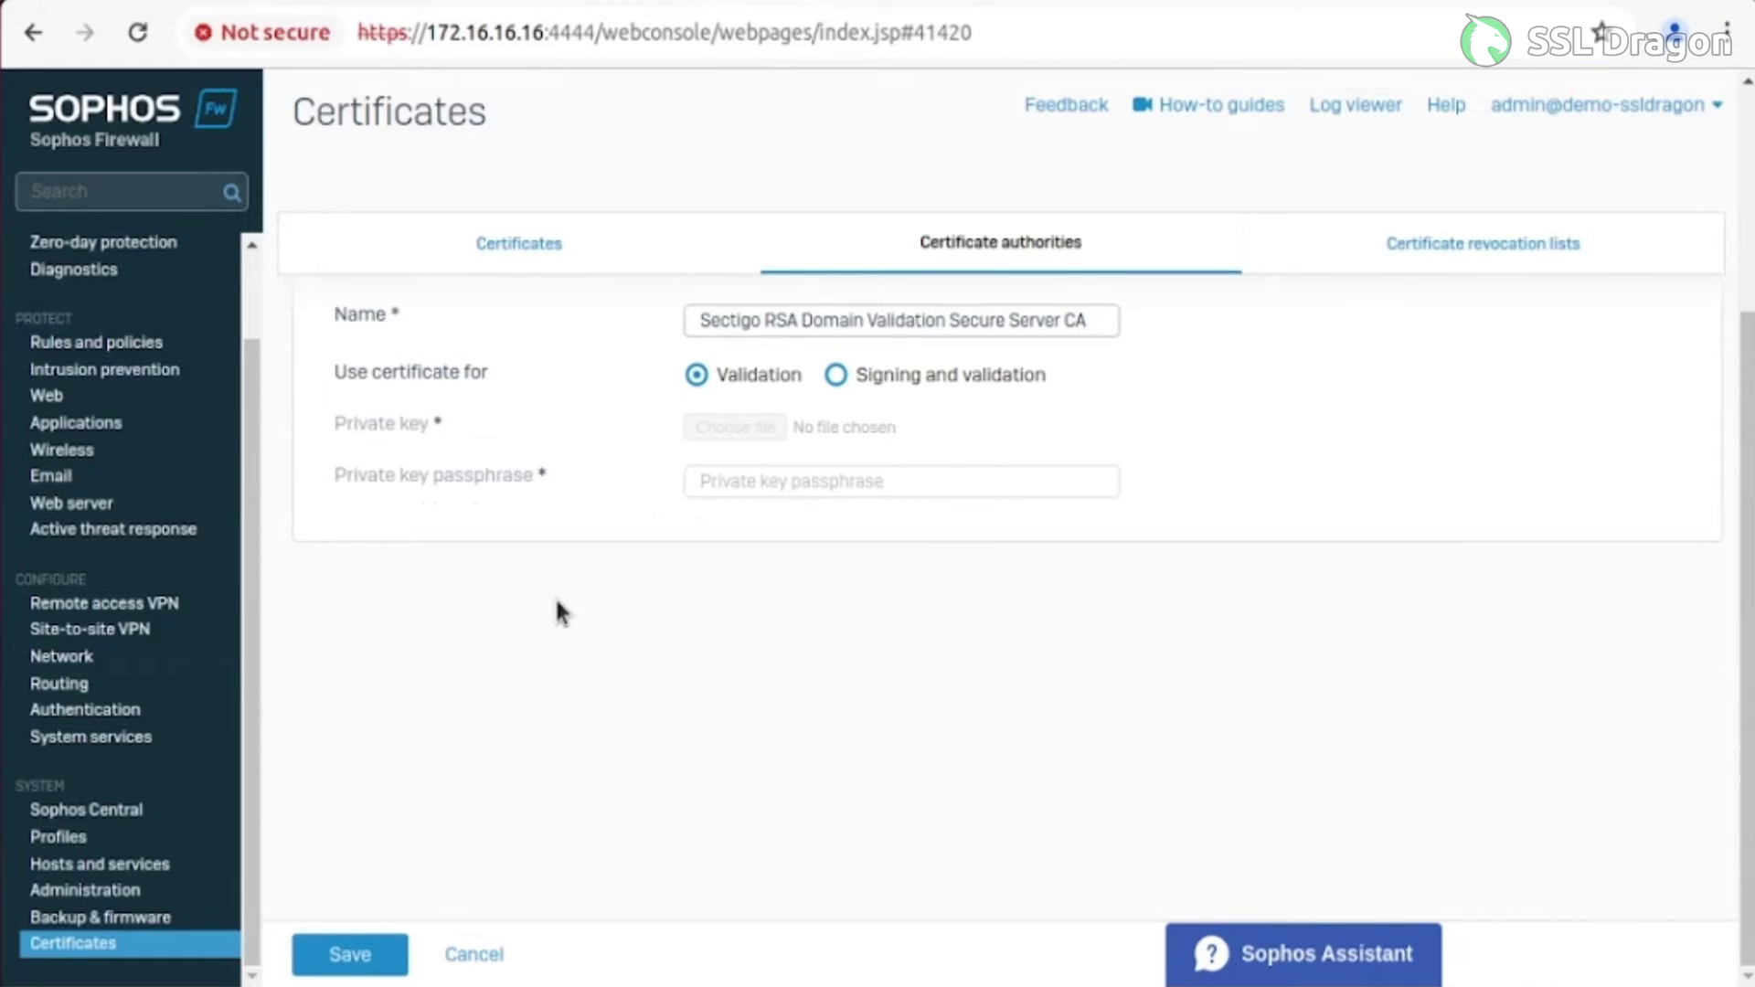
pyautogui.click(366, 954)
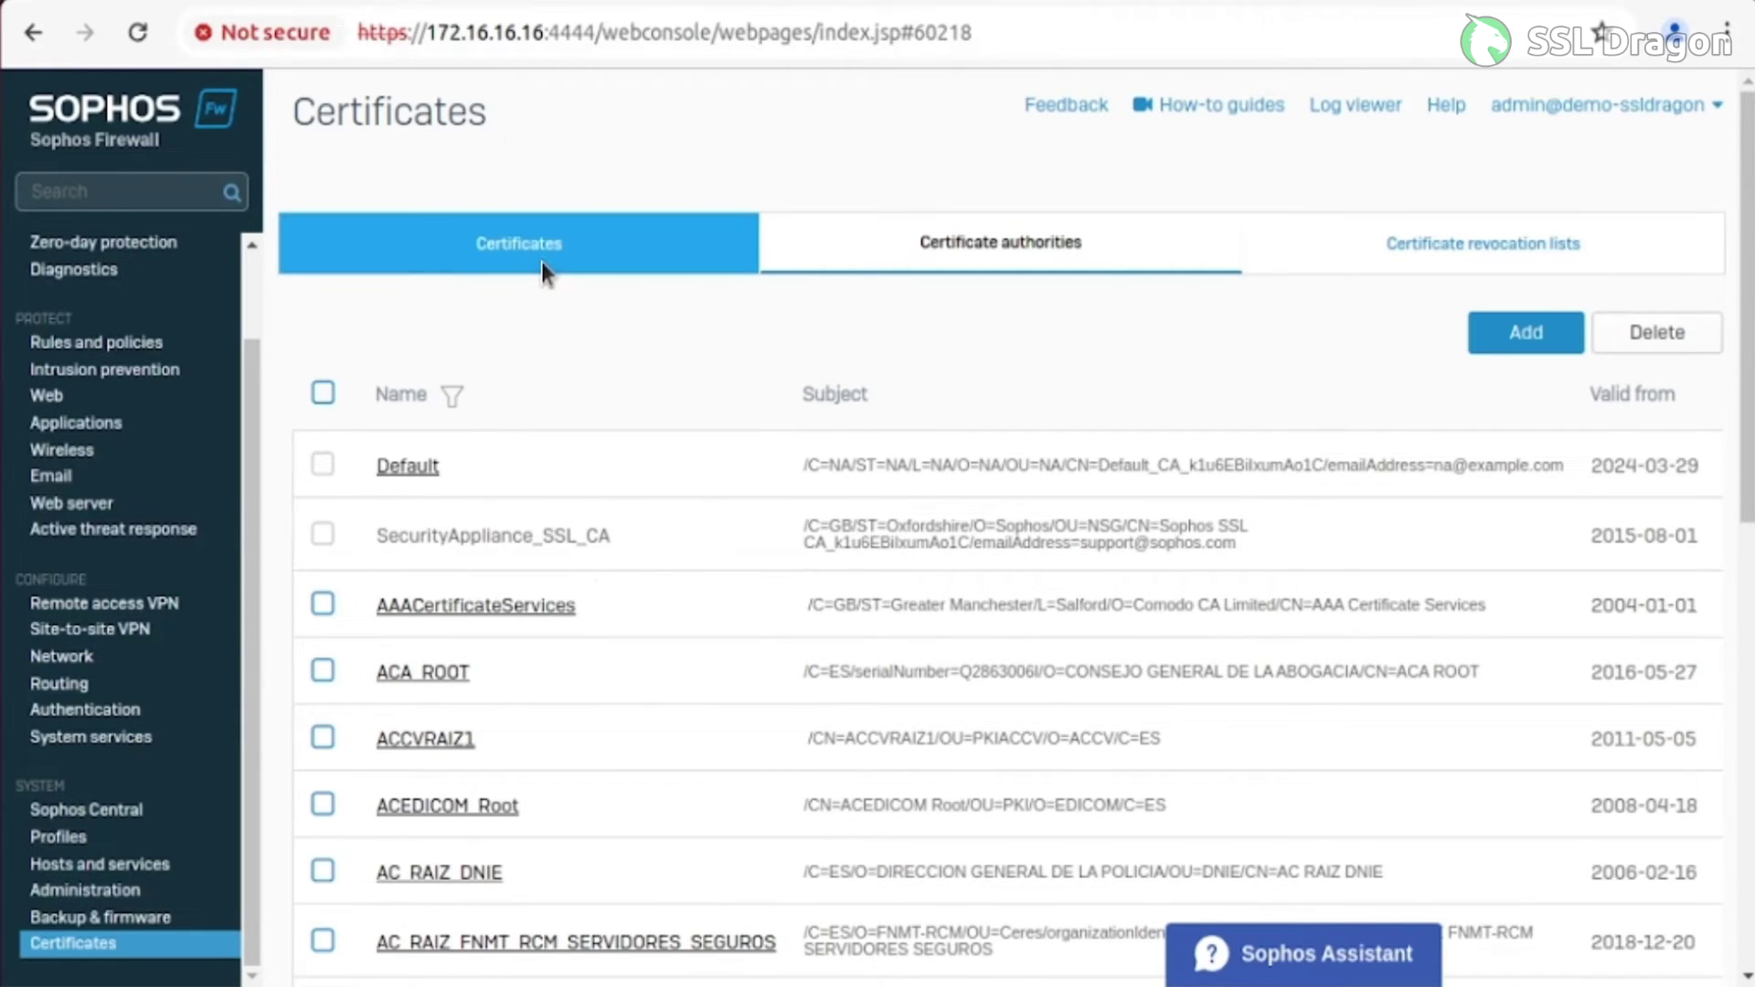
# Check that demo-ssldragon shows as trusted under Certificates, then go to Administration > Admin and user settings
pyautogui.click(541, 261)
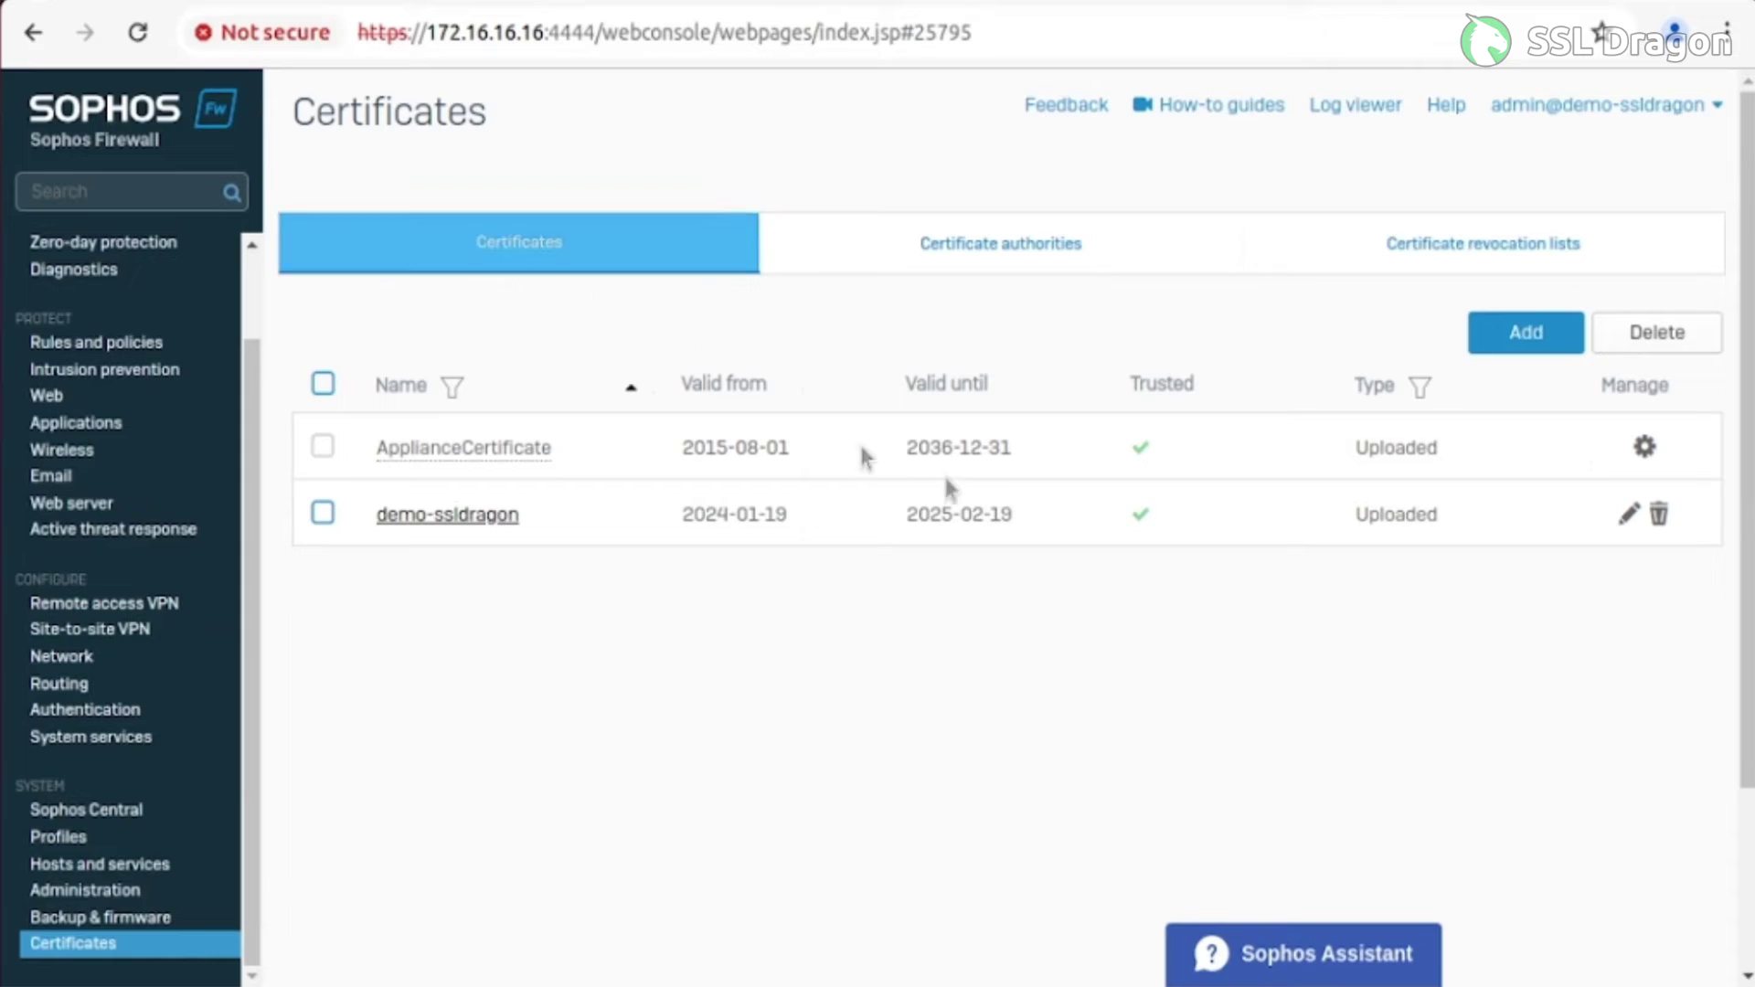
pyautogui.moveTo(1140, 514)
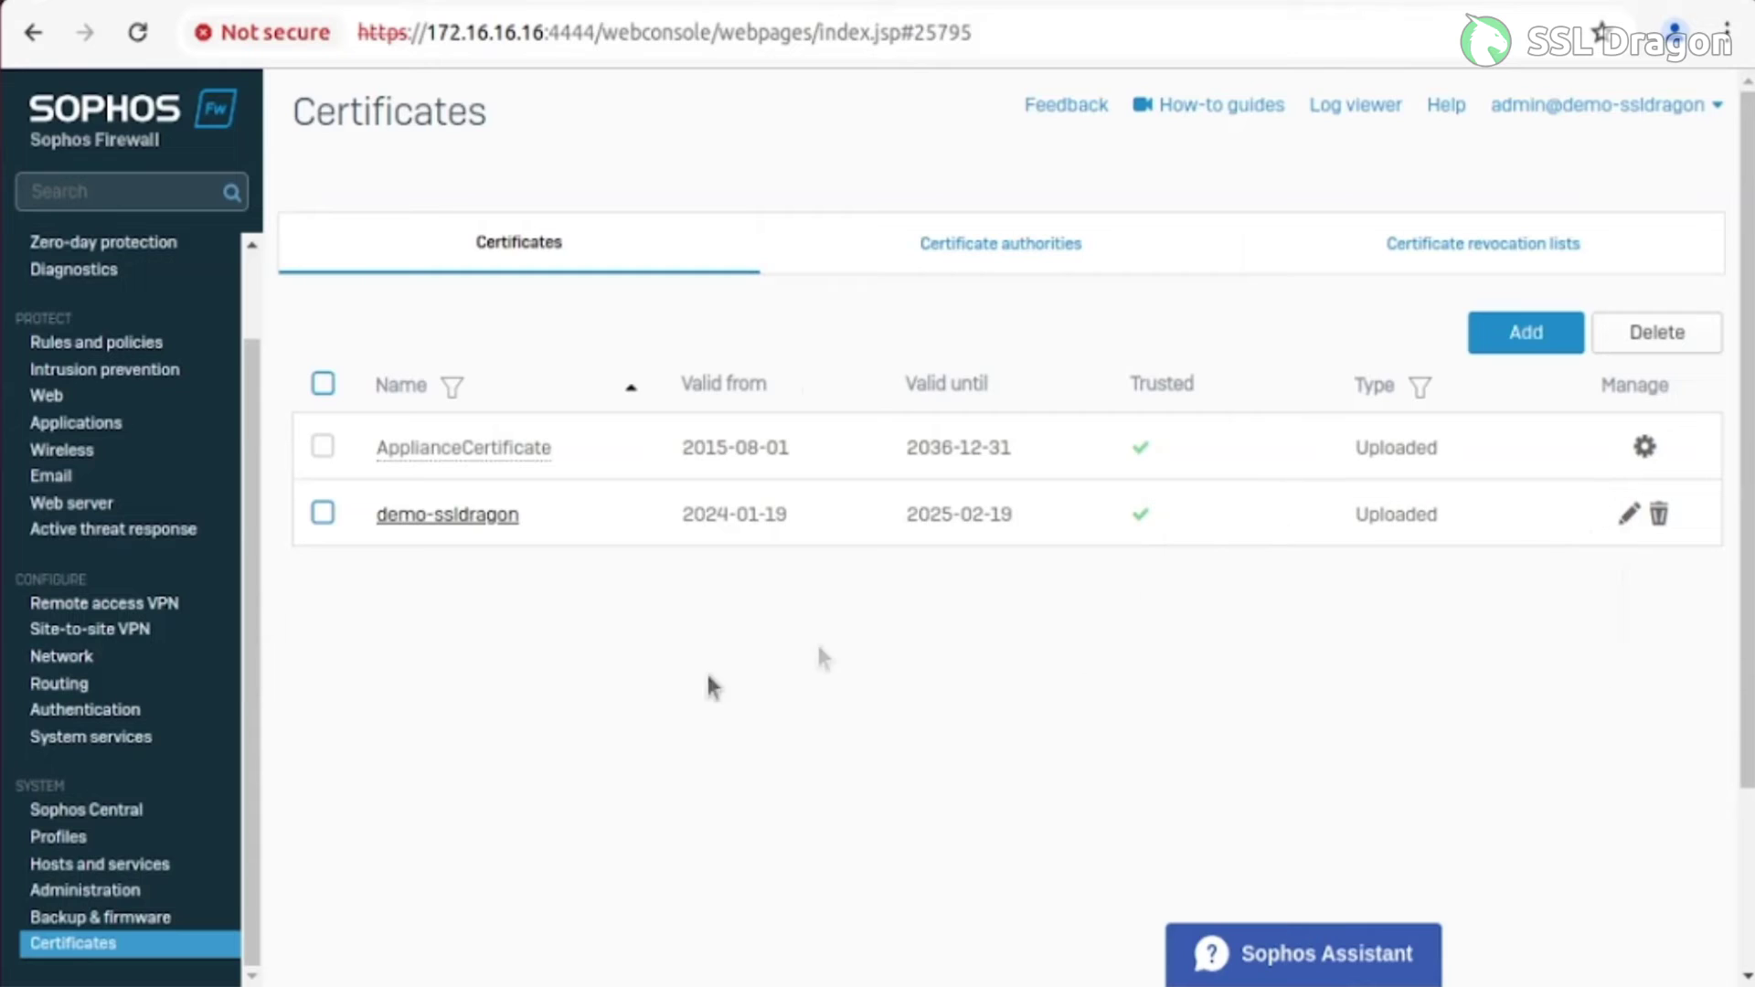
pyautogui.click(109, 889)
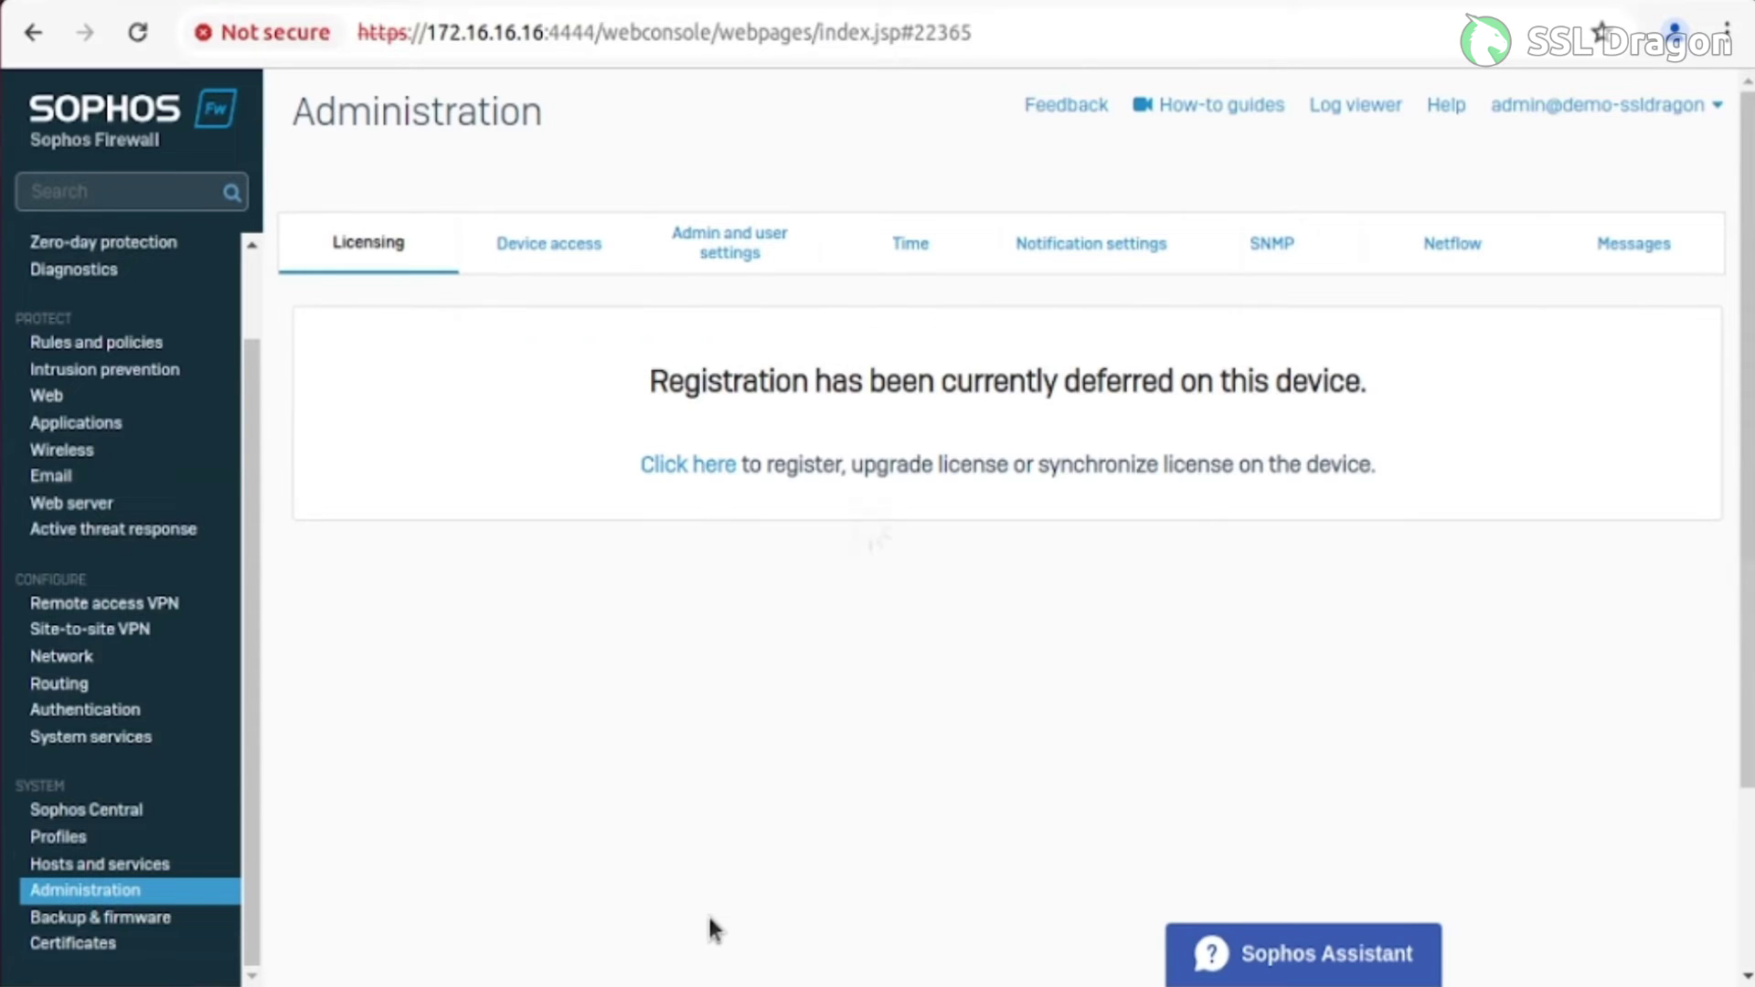
pyautogui.click(742, 257)
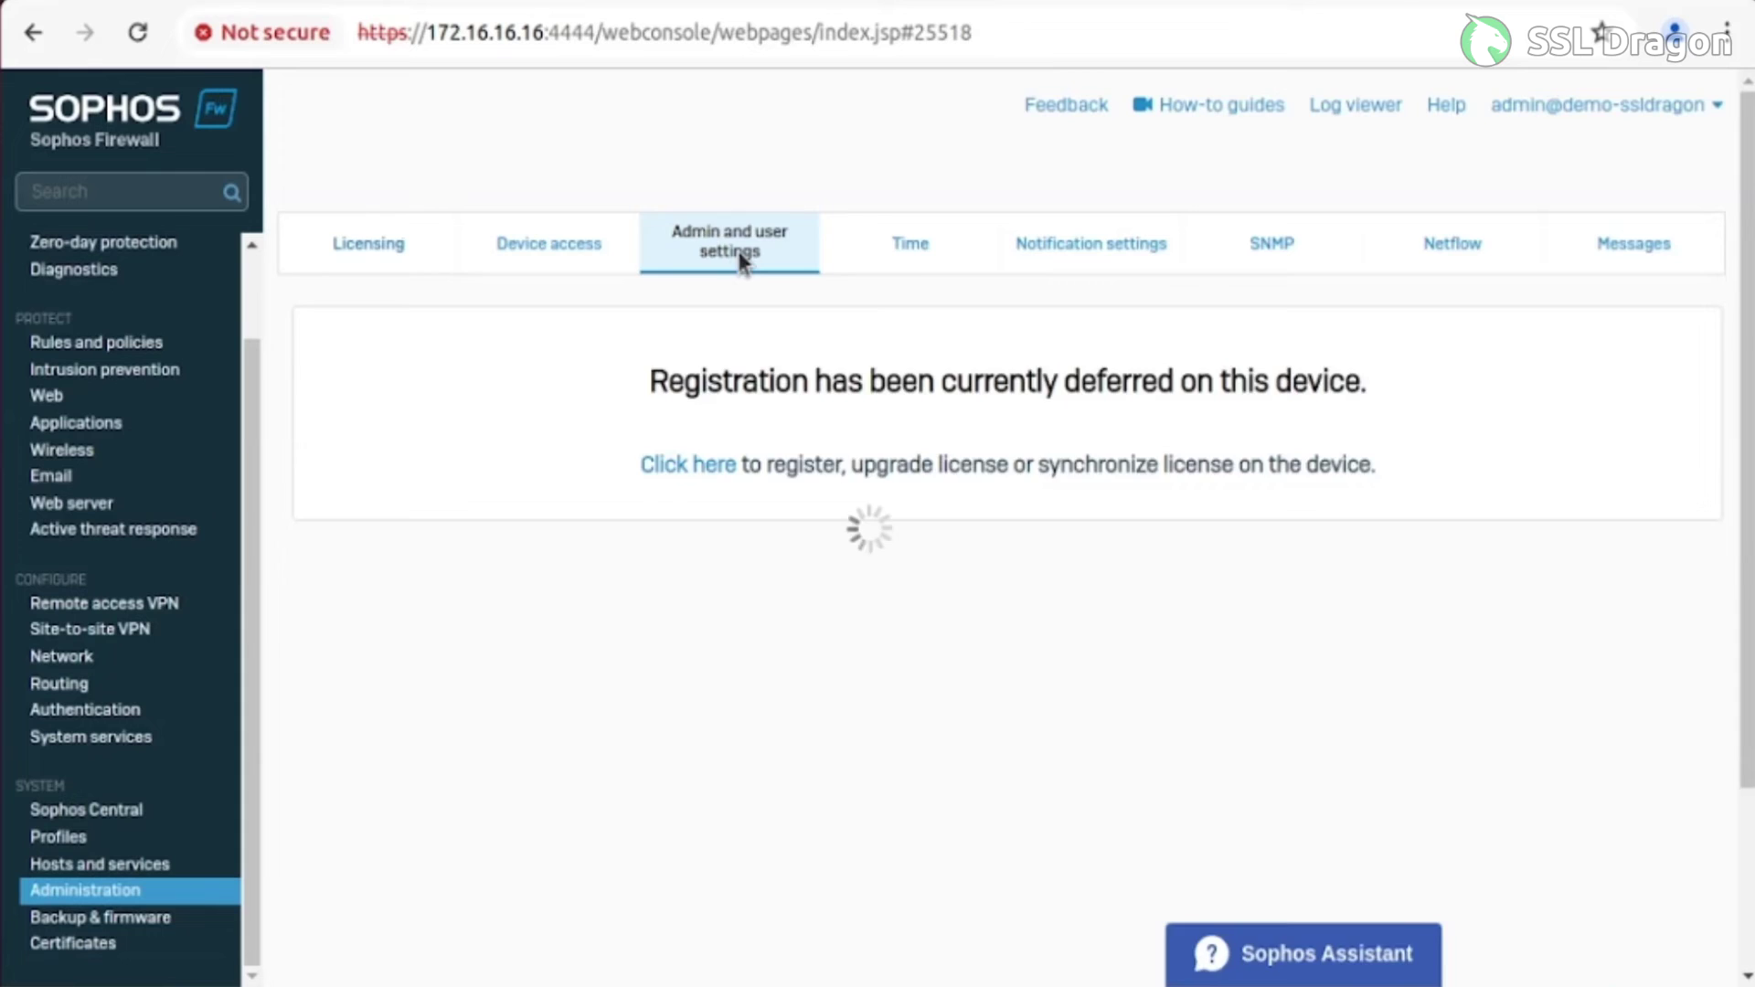